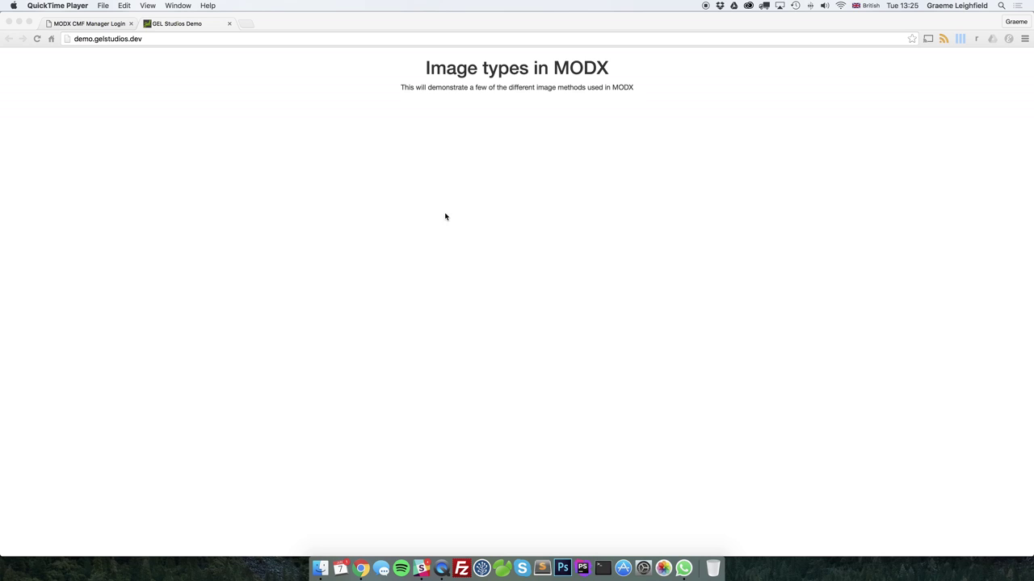
Log in to the MODX manager with the administrator username and password
{"action": "left_click", "coordinate": [99, 24]}
{"action": "type", "text": "Admin"}
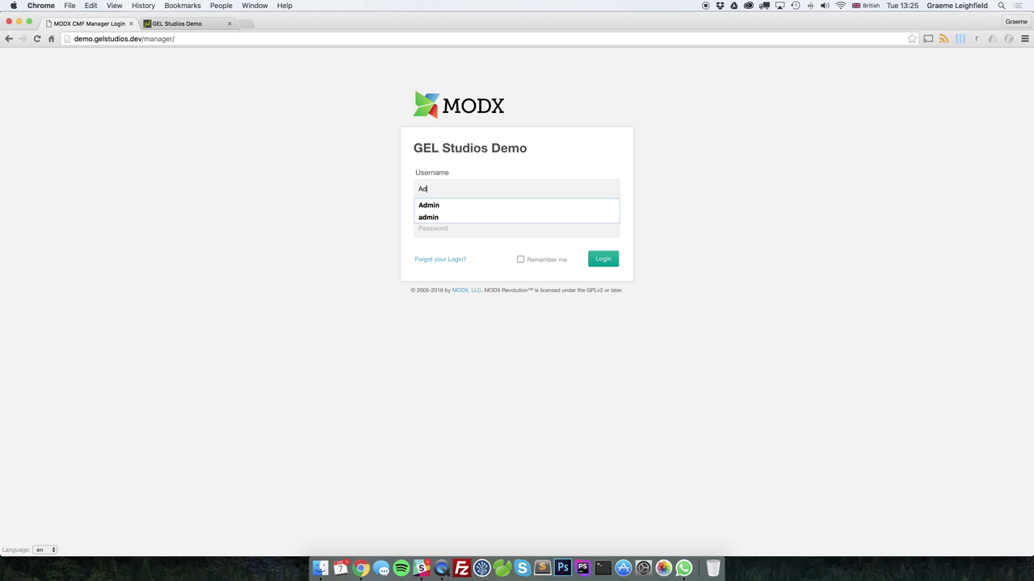
{"action": "key", "text": "Tab"}
{"action": "type", "text": "****"}
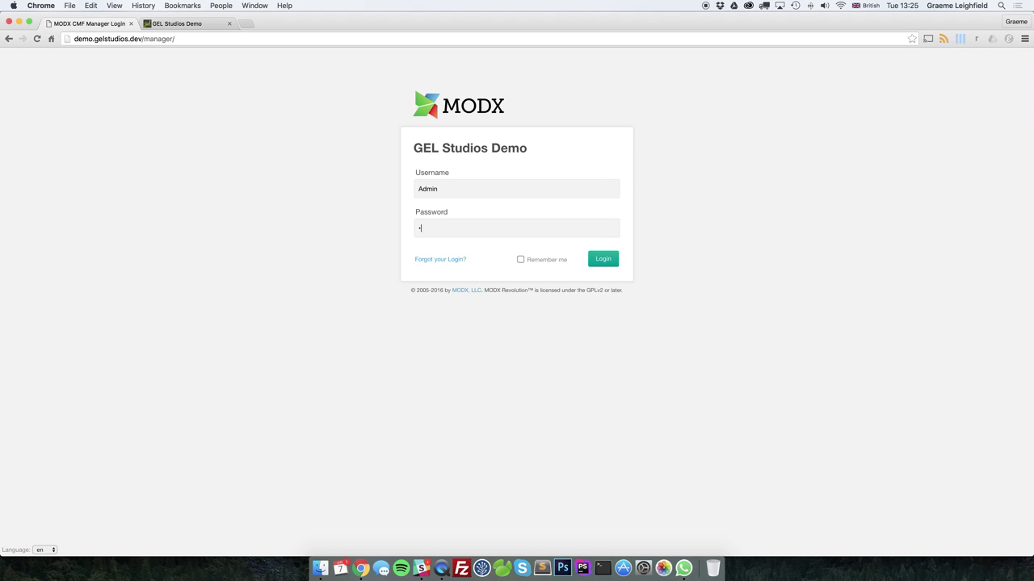
{"action": "type", "text": "*"}
{"action": "key", "text": "Return"}
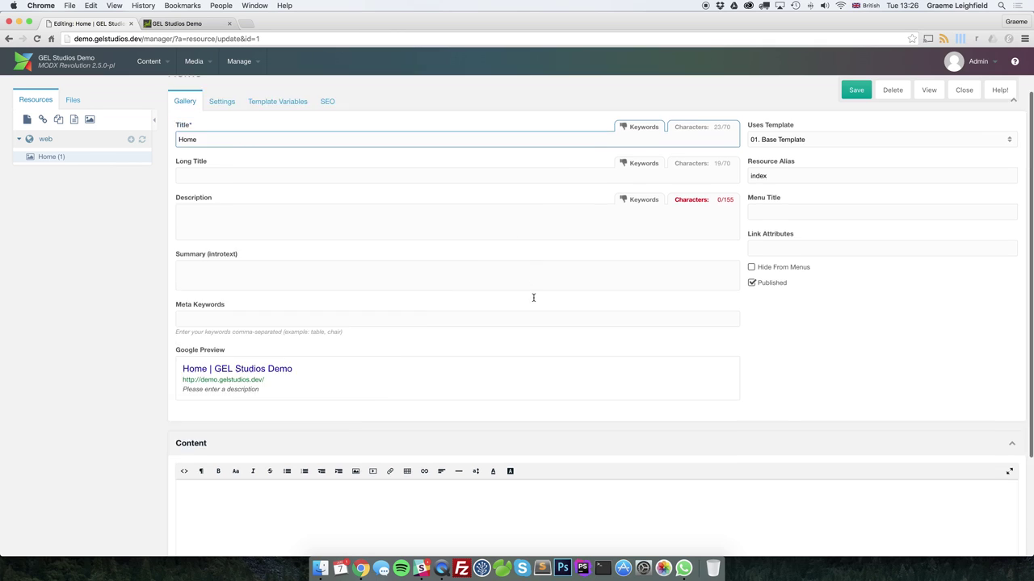
Show Home's Template Variables, browsing Image Plus and MIGX before settling on the Image category
{"action": "scroll", "coordinate": [420, 248], "scroll_direction": "up", "scroll_amount": 5}
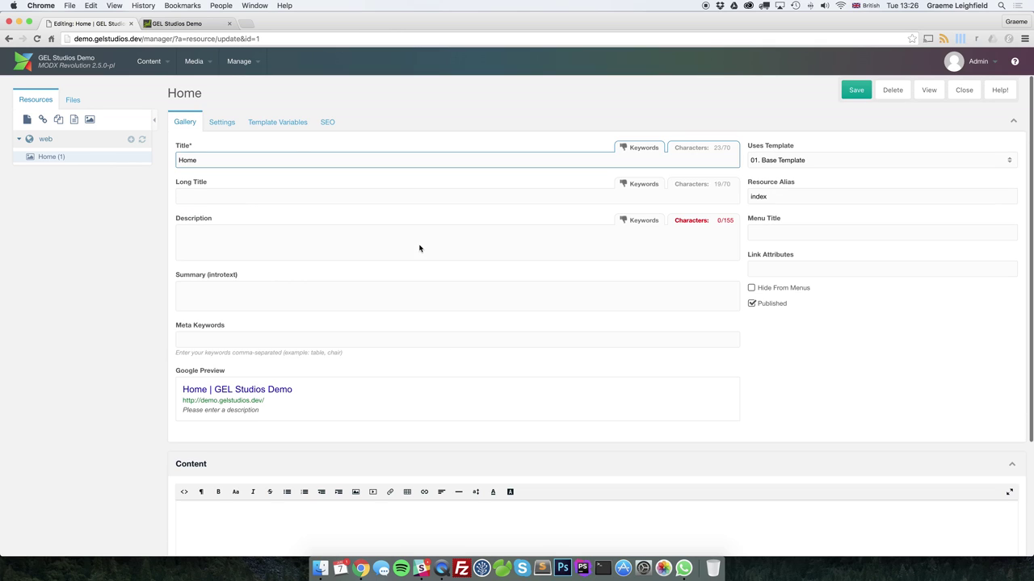
{"action": "left_click", "coordinate": [279, 122]}
{"action": "left_click", "coordinate": [212, 187]}
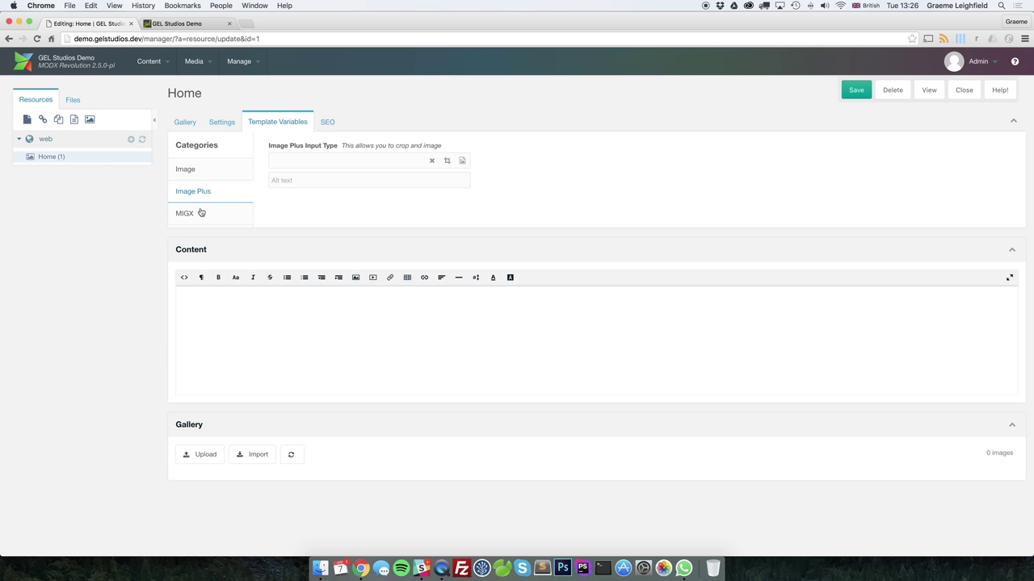
{"action": "left_click", "coordinate": [202, 213]}
{"action": "left_click", "coordinate": [199, 169]}
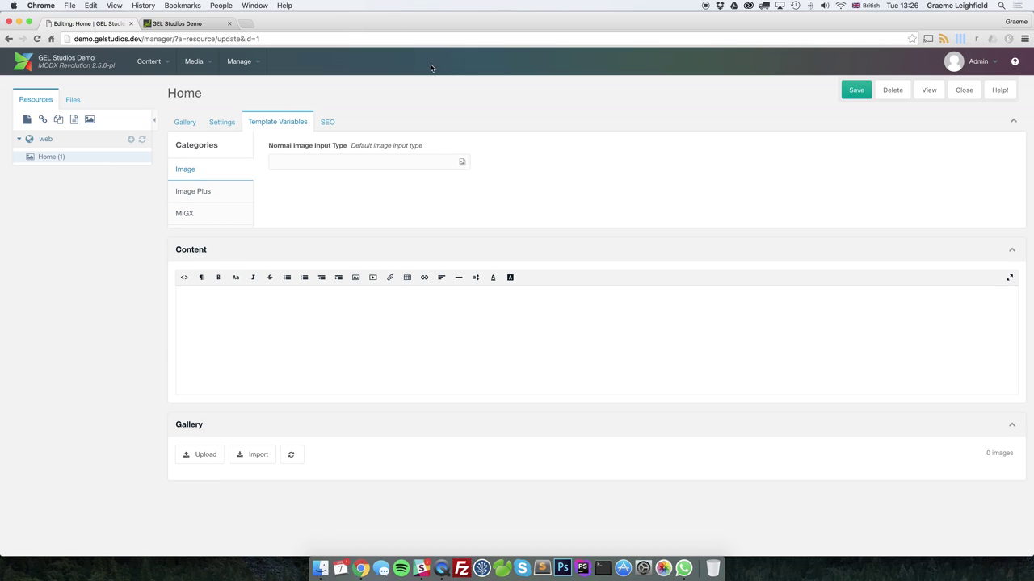
{"action": "left_click", "coordinate": [186, 25]}
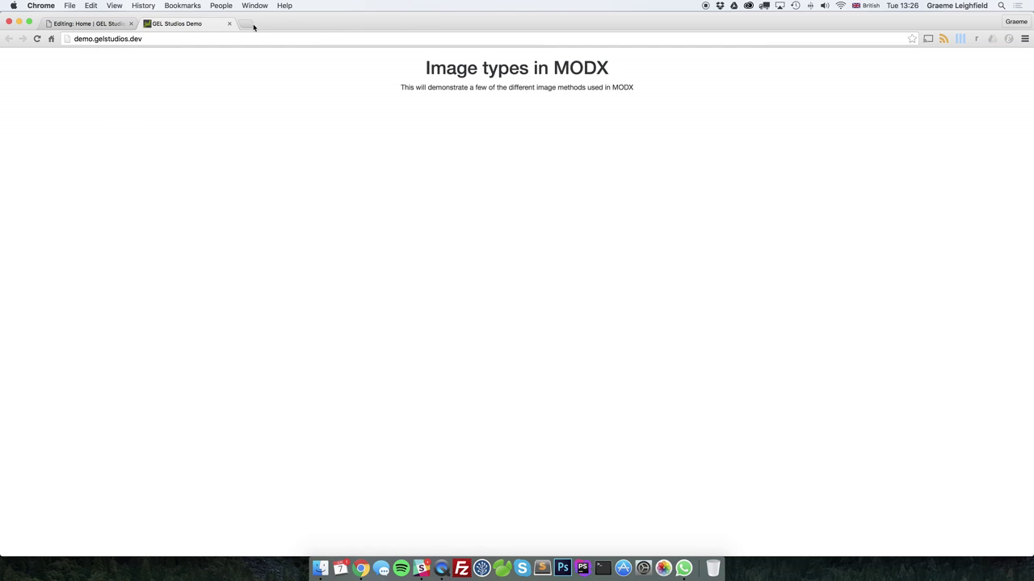
{"action": "left_click", "coordinate": [98, 26]}
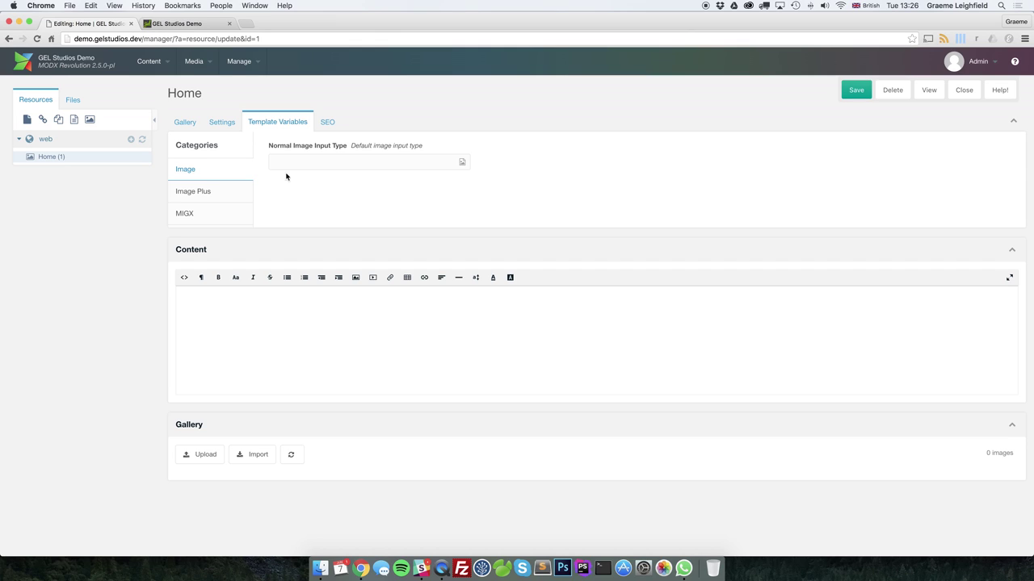
Create a test directory named Video Test under File Uploads
{"action": "left_click", "coordinate": [73, 101]}
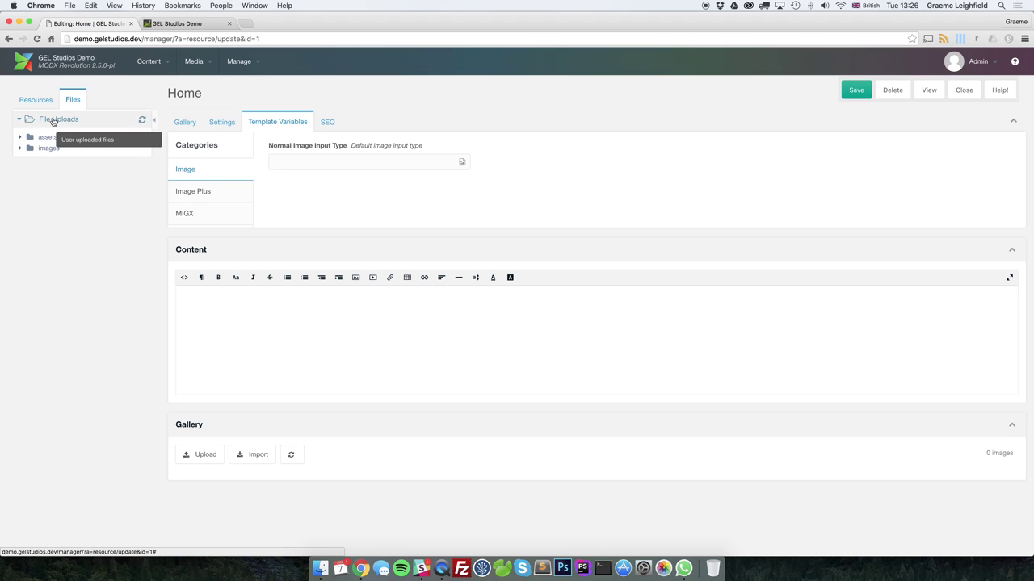
{"action": "right_click", "coordinate": [52, 120]}
{"action": "left_click", "coordinate": [83, 126]}
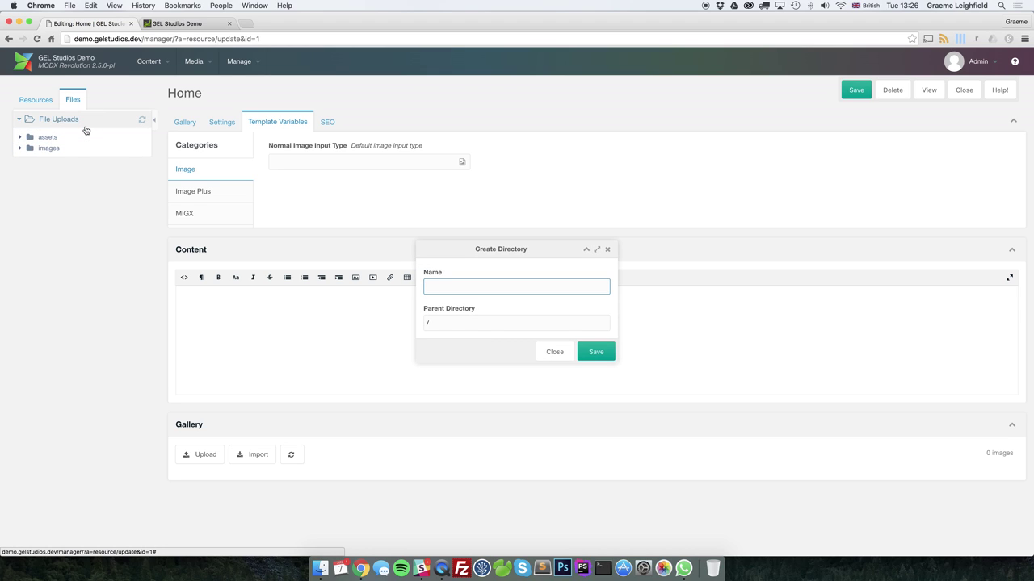
{"action": "type", "text": "Video Tes"}
{"action": "left_click", "coordinate": [593, 351]}
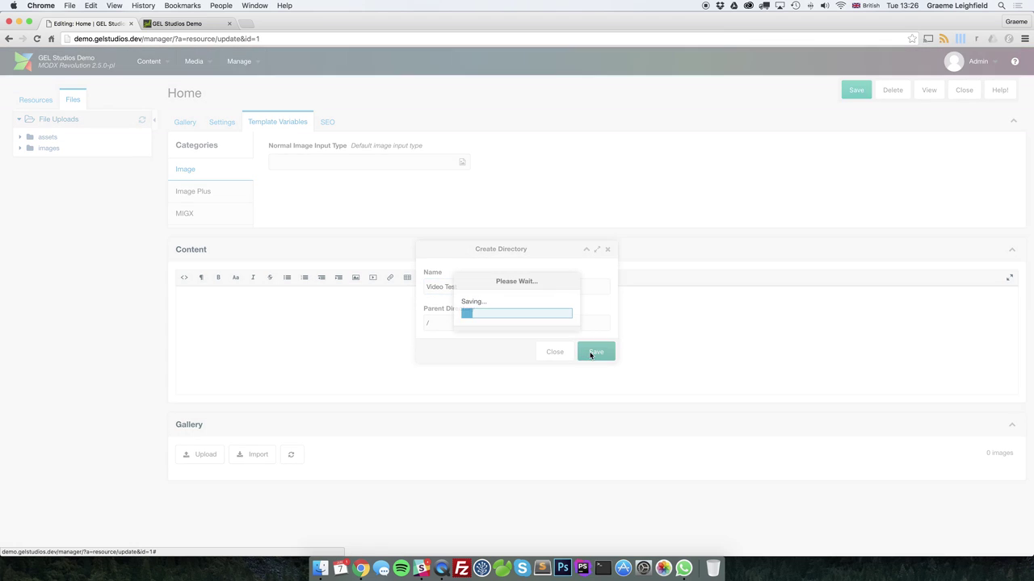
Rename the Video Test folder to video-test, then delete it
{"action": "right_click", "coordinate": [51, 159]}
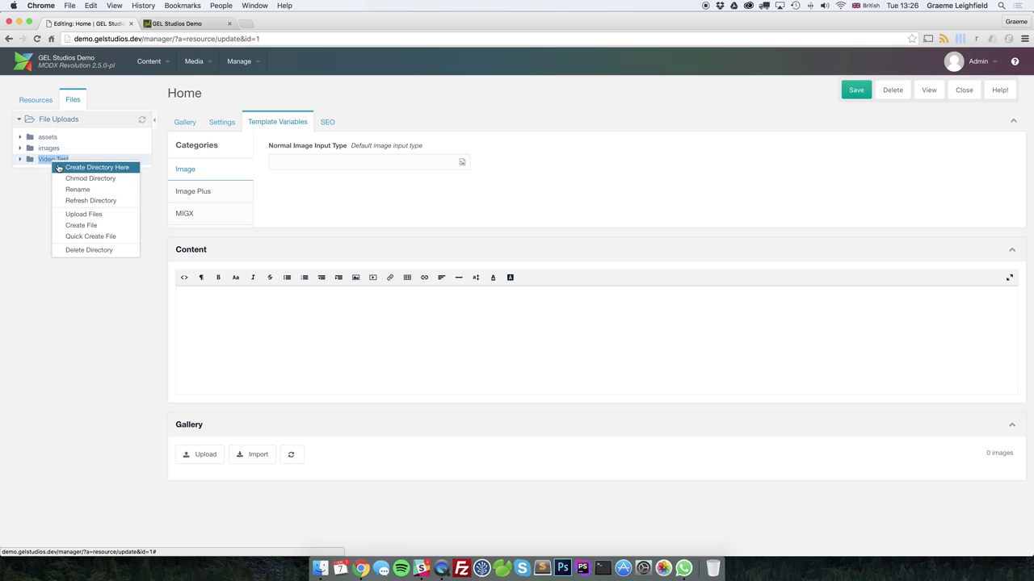
{"action": "left_click", "coordinate": [69, 188]}
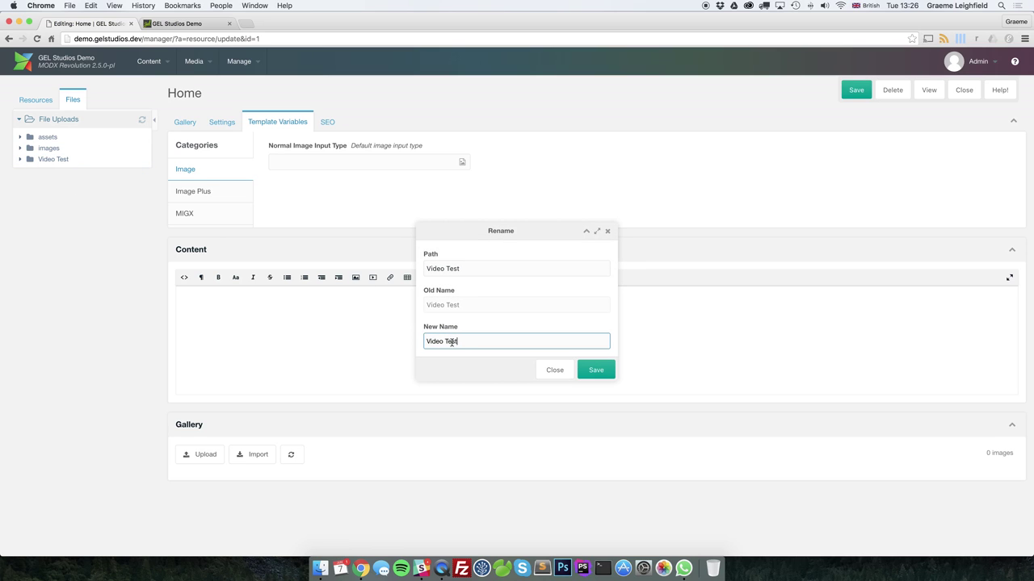
{"action": "left_click_drag", "start_coordinate": [473, 341], "coordinate": [401, 340]}
{"action": "type", "text": "vi"}
{"action": "left_click", "coordinate": [596, 370]}
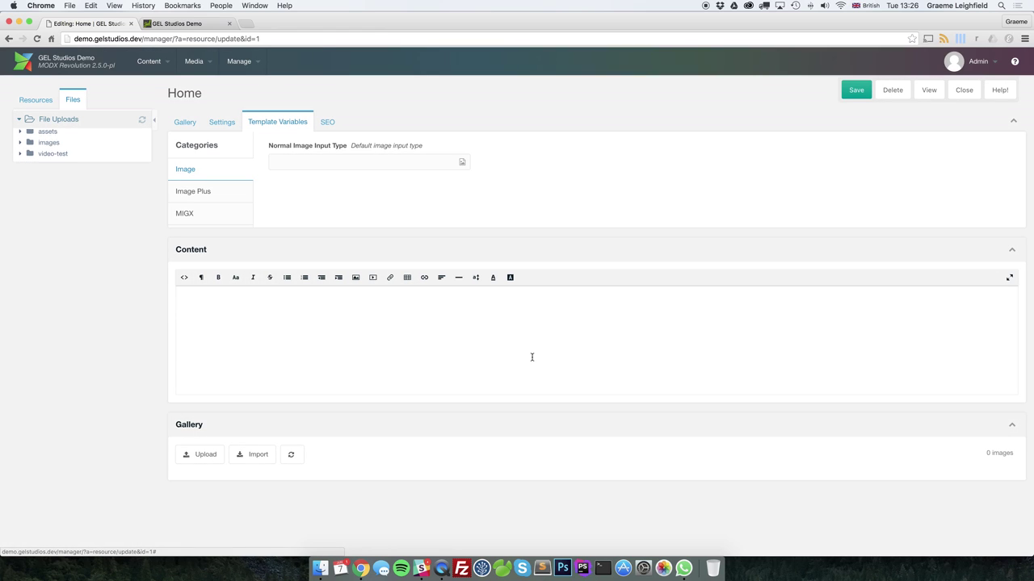
{"action": "right_click", "coordinate": [51, 159]}
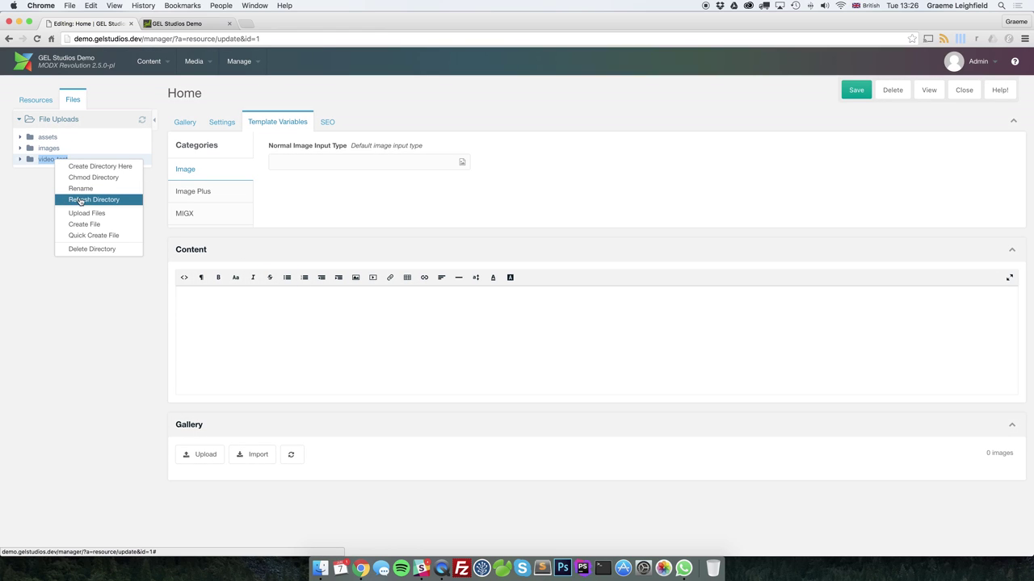
{"action": "left_click", "coordinate": [88, 248]}
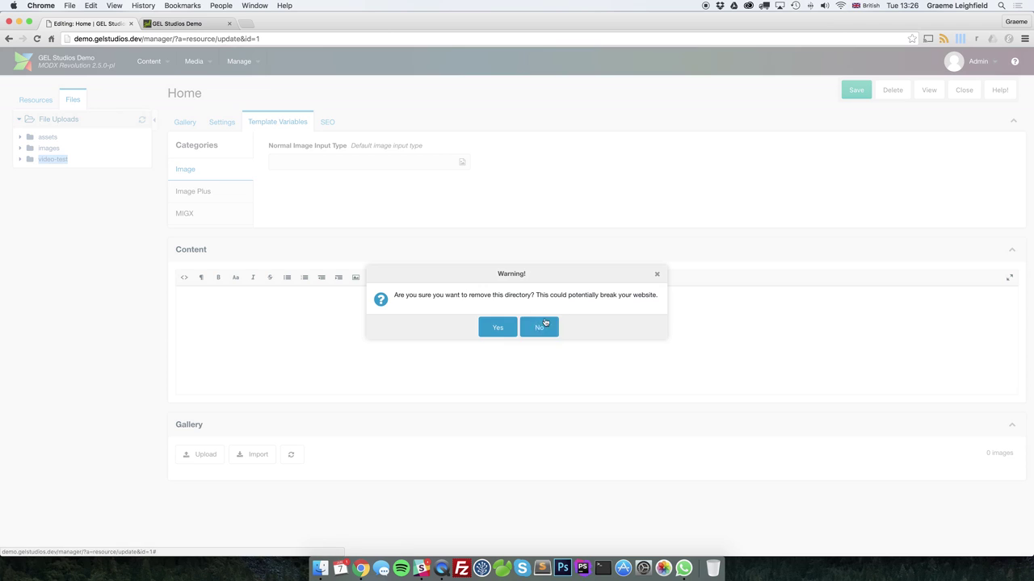
{"action": "left_click", "coordinate": [499, 328]}
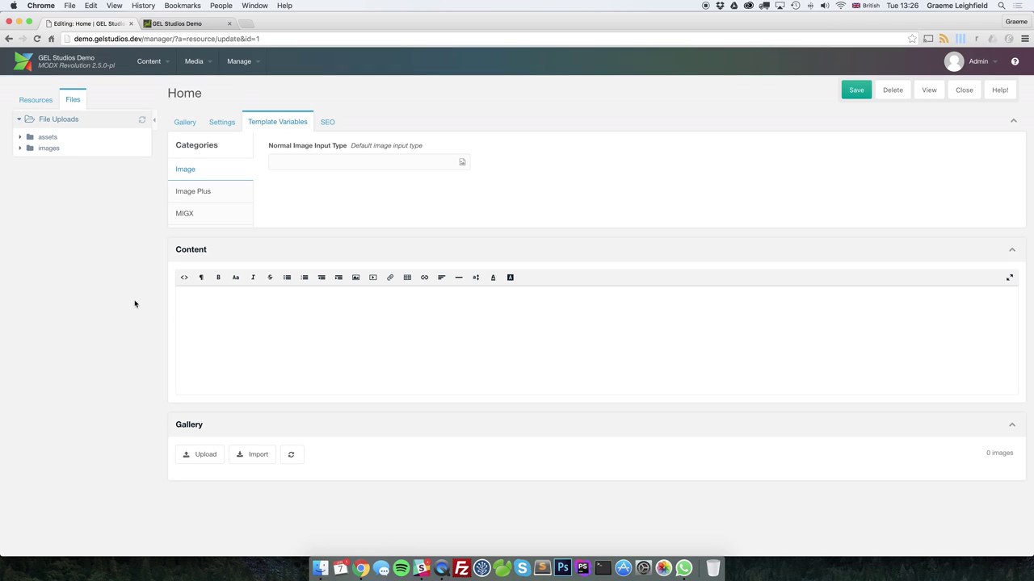
Create a new directory named tester under File Uploads
{"action": "right_click", "coordinate": [65, 119]}
{"action": "left_click", "coordinate": [85, 123]}
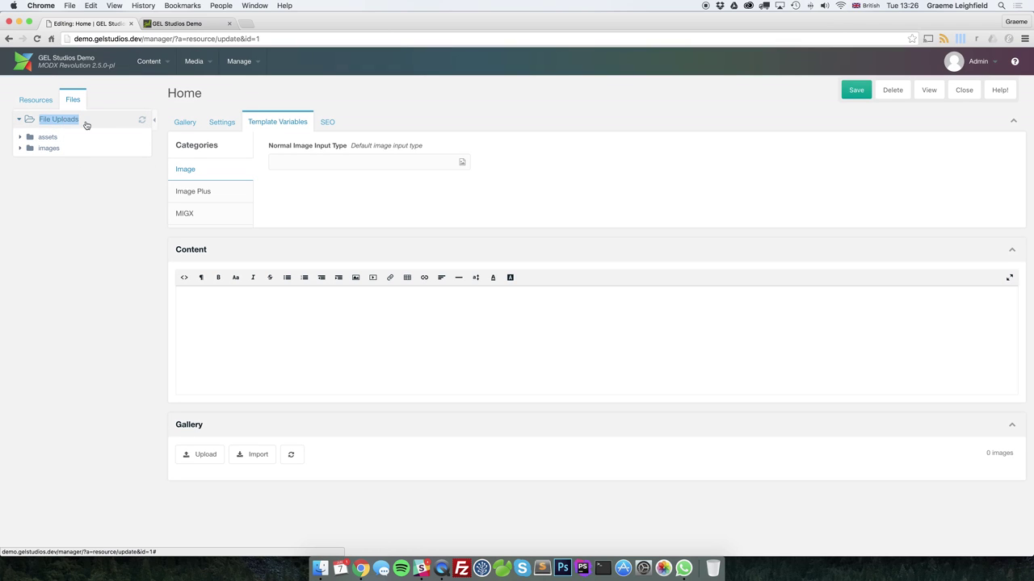
{"action": "type", "text": "test"}
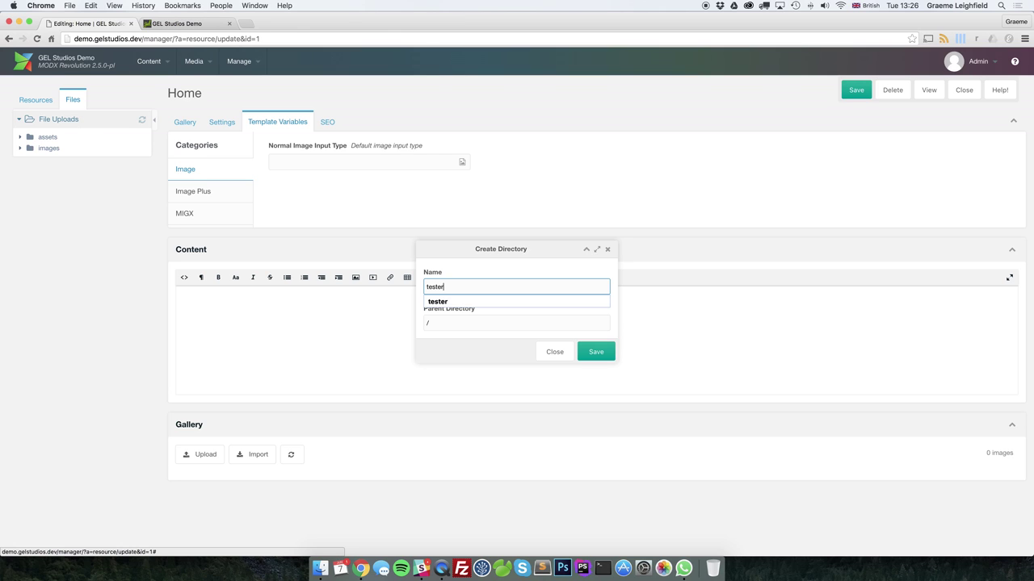
{"action": "type", "text": "er"}
{"action": "left_click", "coordinate": [597, 352]}
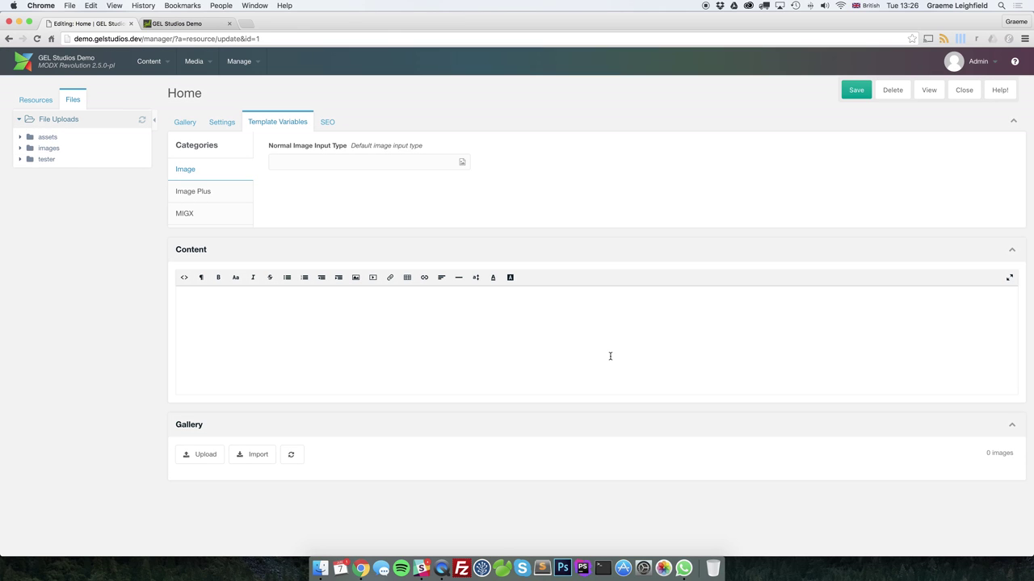
Queue thor.jpg from the Test Images folder for upload into tester
{"action": "right_click", "coordinate": [46, 160]}
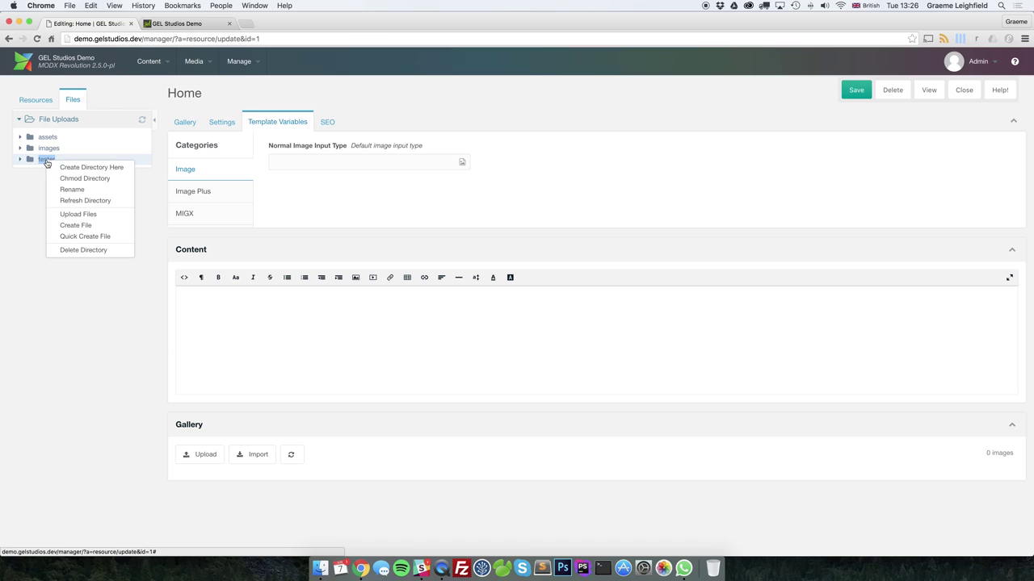
{"action": "left_click", "coordinate": [87, 215]}
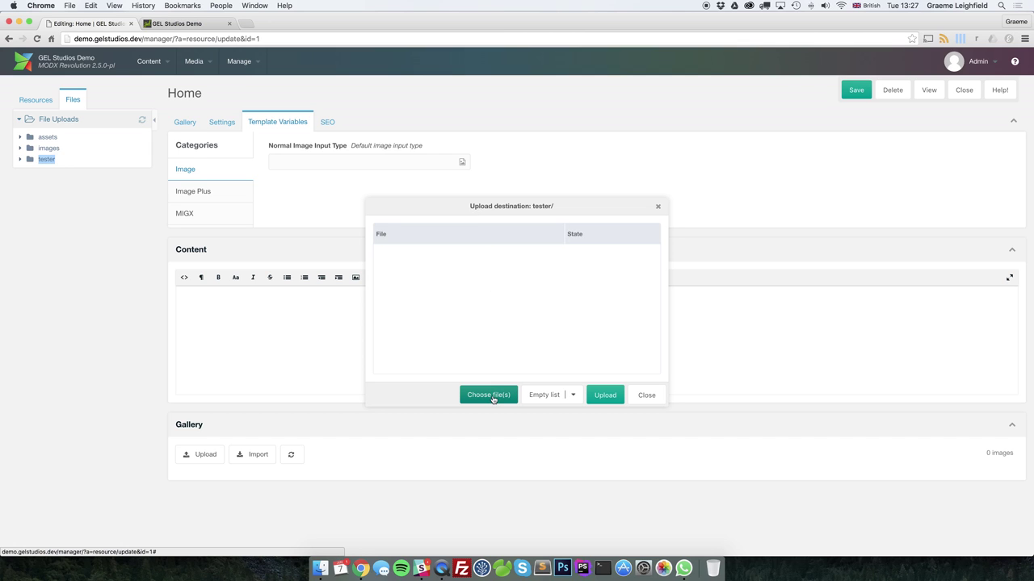
{"action": "left_click", "coordinate": [492, 397]}
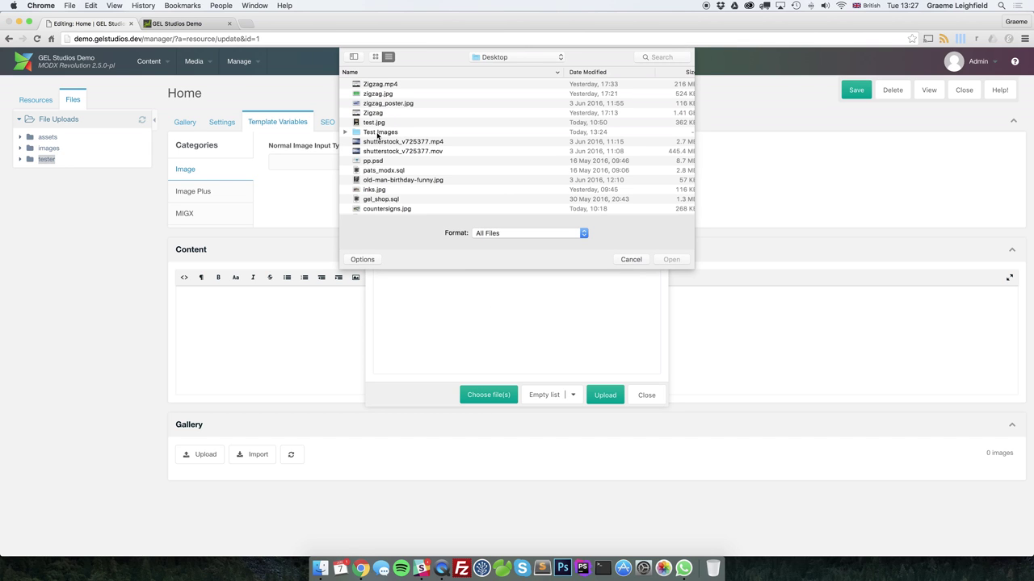
{"action": "double_click", "coordinate": [378, 132]}
{"action": "double_click", "coordinate": [374, 86]}
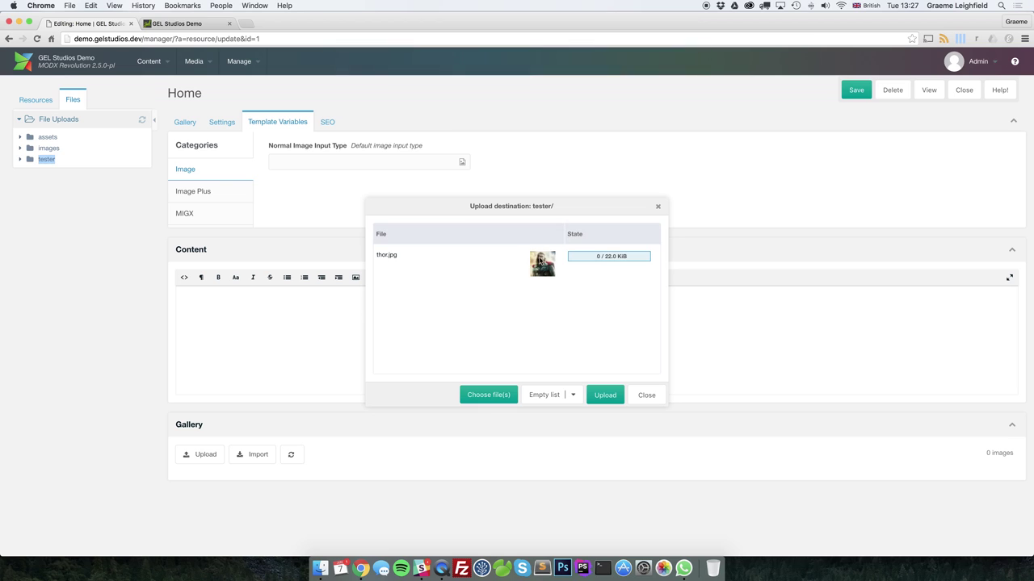
Add test2.jpg, test1.jpg, ironman.png and hulk.jpg to the queue and upload all five images
{"action": "left_click", "coordinate": [491, 395]}
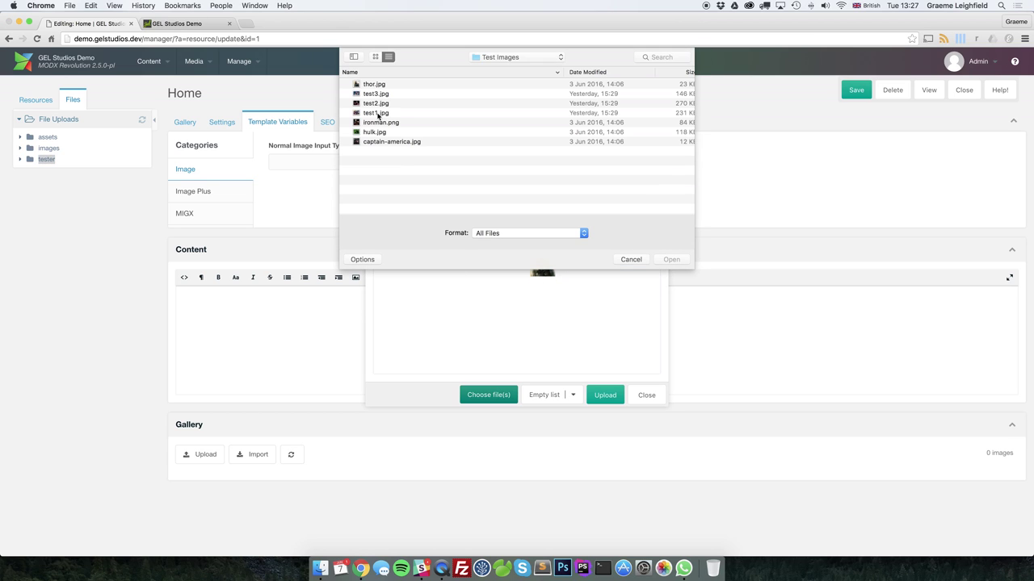
{"action": "left_click_drag", "start_coordinate": [379, 107], "coordinate": [377, 135]}
{"action": "left_click", "coordinate": [667, 259]}
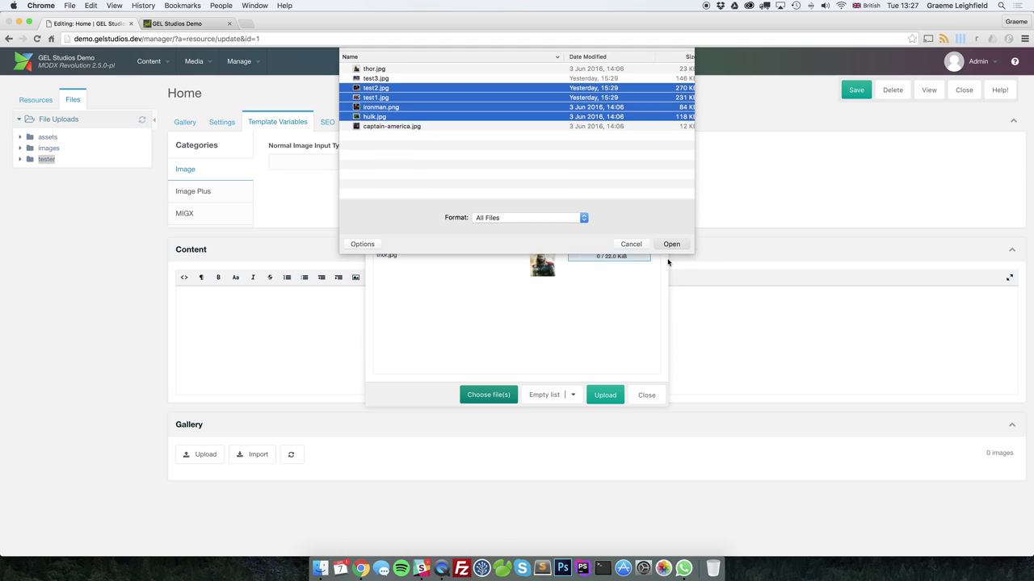
{"action": "scroll", "coordinate": [501, 297], "scroll_direction": "down", "scroll_amount": 3}
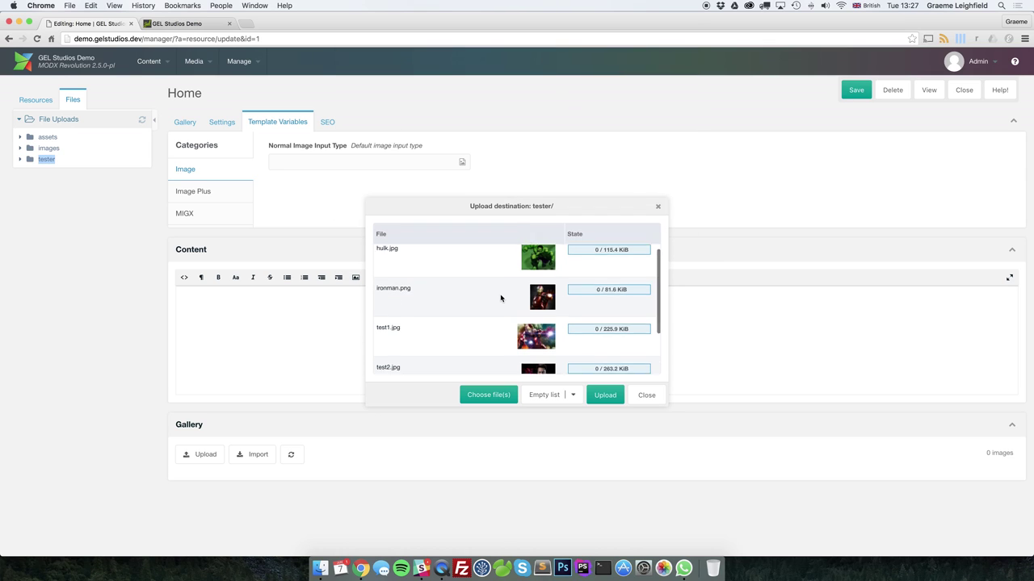
{"action": "scroll", "coordinate": [501, 297], "scroll_direction": "up", "scroll_amount": 3}
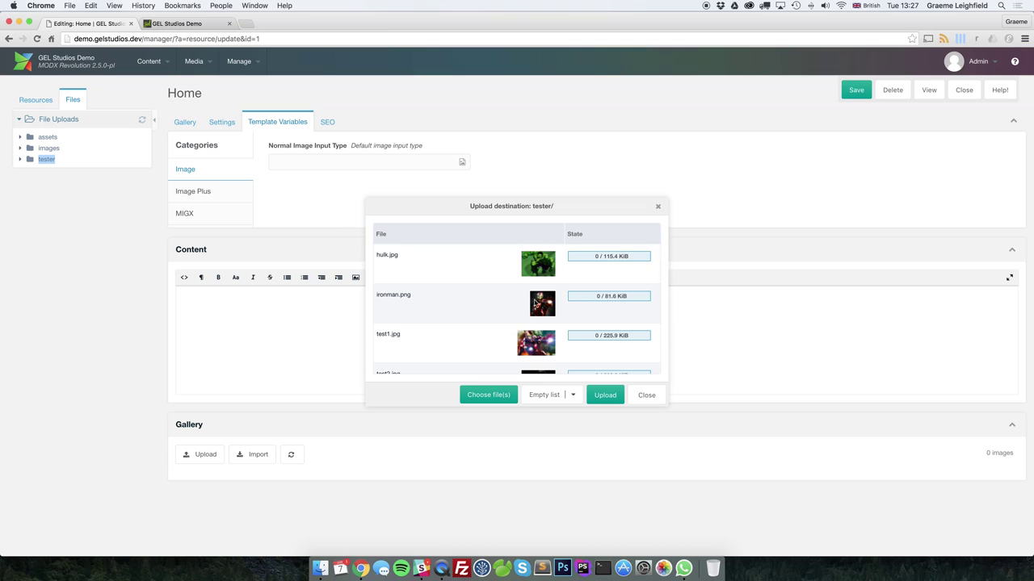
{"action": "left_click", "coordinate": [606, 398]}
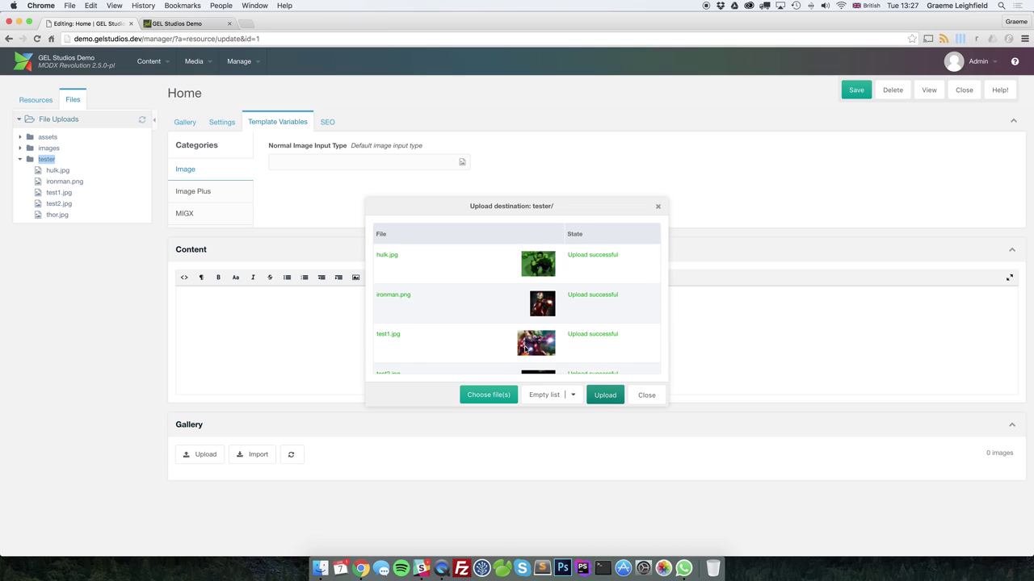
Close the upload dialog and check the uploaded files in the tester folder
{"action": "left_click", "coordinate": [646, 395]}
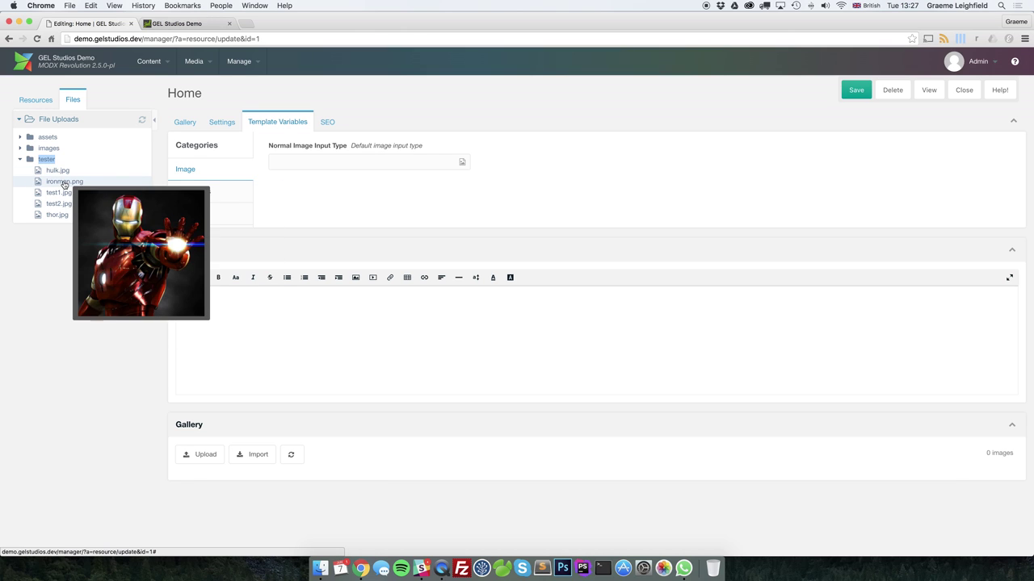
{"action": "mouse_move", "coordinate": [63, 193]}
{"action": "mouse_move", "coordinate": [56, 215]}
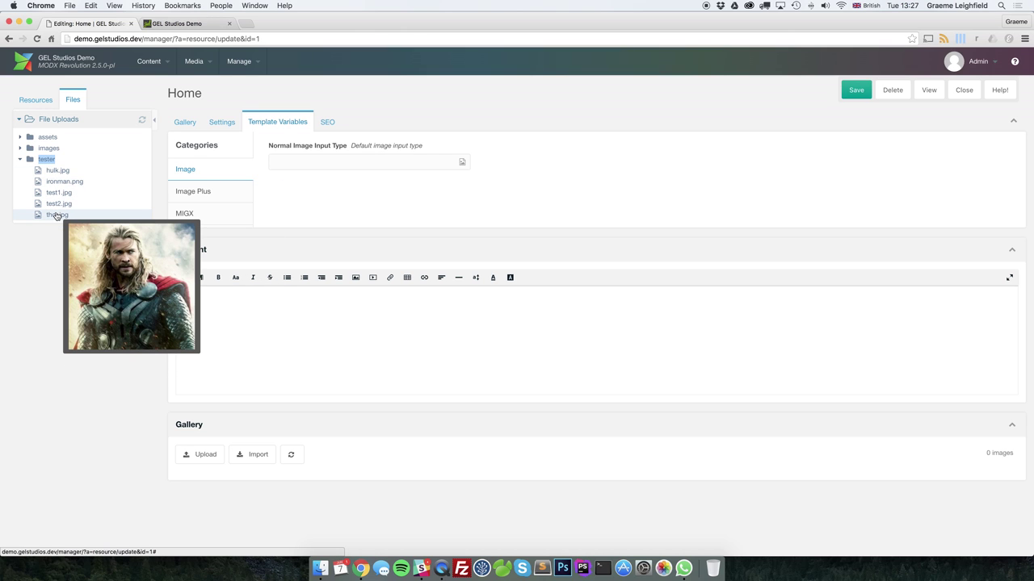
{"action": "left_click", "coordinate": [38, 259]}
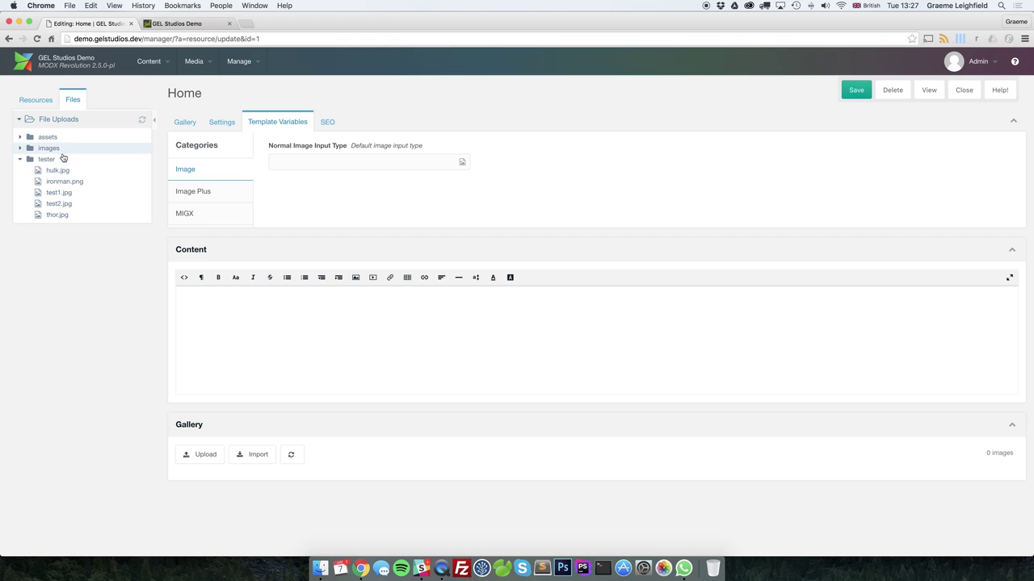
Pick tester/hulk.jpg in the MODX Browser as the Normal Image, then reopen the browser
{"action": "left_click", "coordinate": [462, 163]}
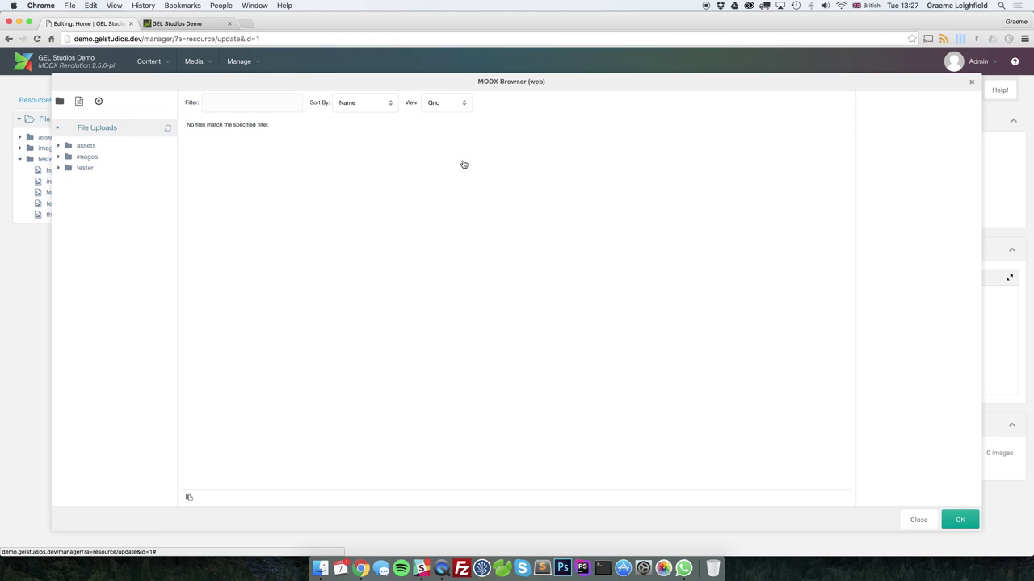
{"action": "left_click", "coordinate": [89, 168]}
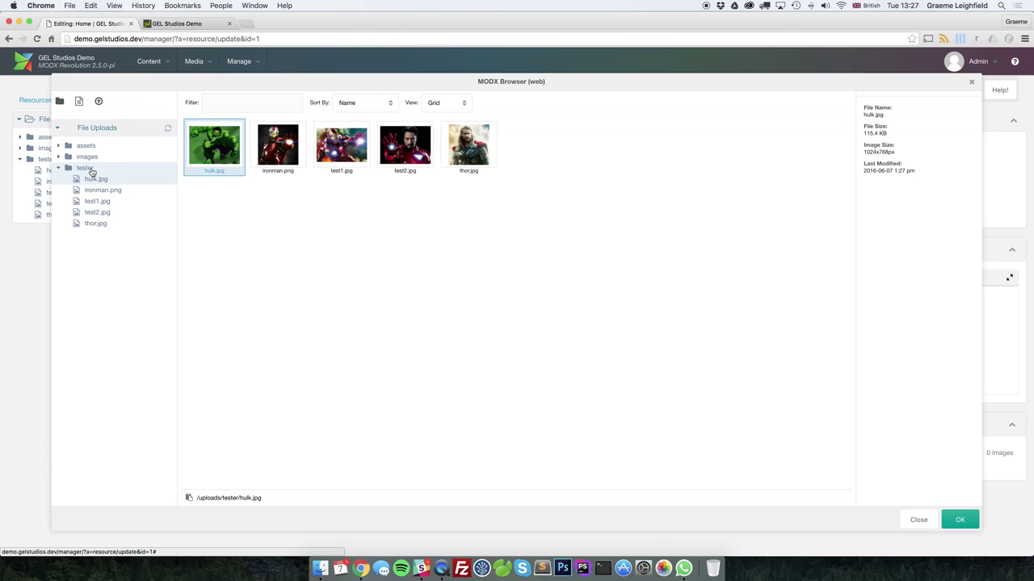
{"action": "left_click", "coordinate": [205, 153]}
{"action": "double_click", "coordinate": [206, 147]}
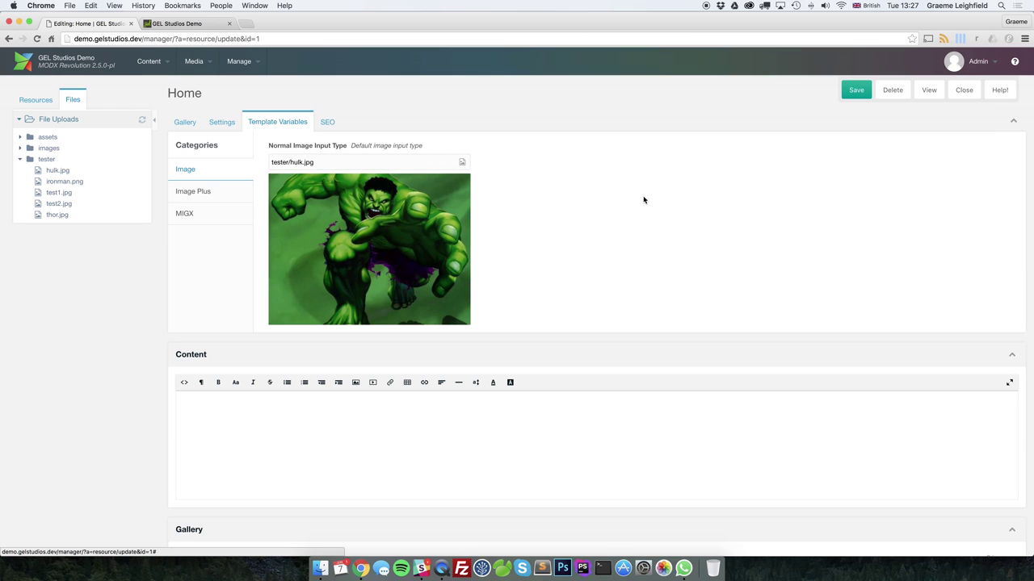
{"action": "left_click", "coordinate": [462, 162]}
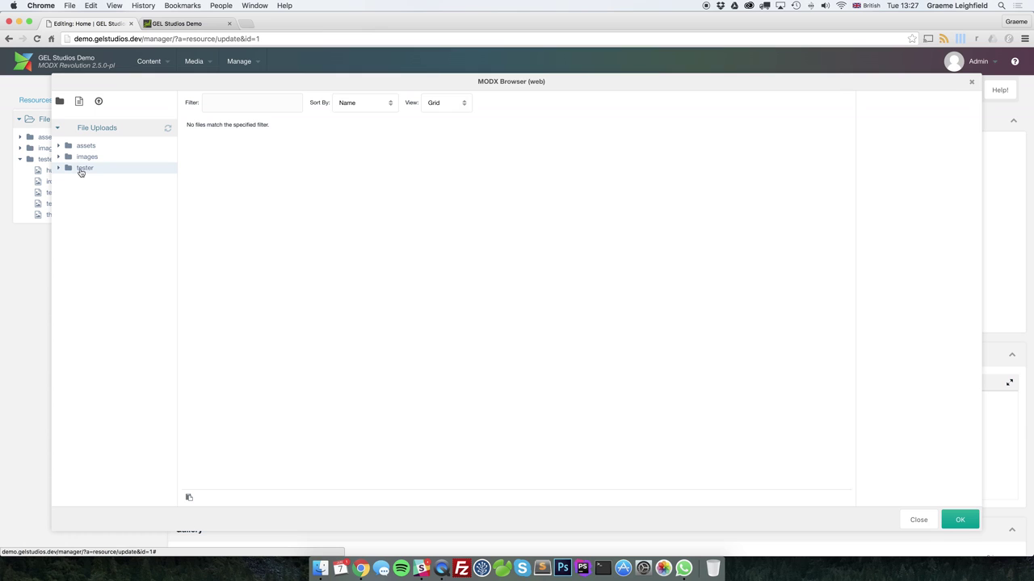
Upload captain-america.jpg into tester and close the browser, leaving hulk.jpg selected
{"action": "right_click", "coordinate": [81, 172]}
{"action": "left_click", "coordinate": [106, 219]}
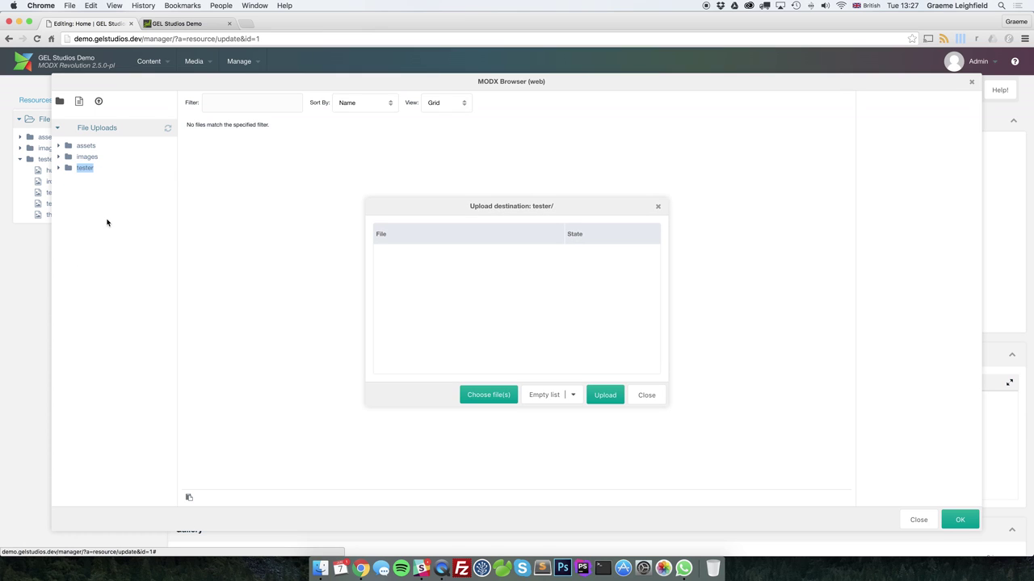
{"action": "left_click", "coordinate": [484, 398]}
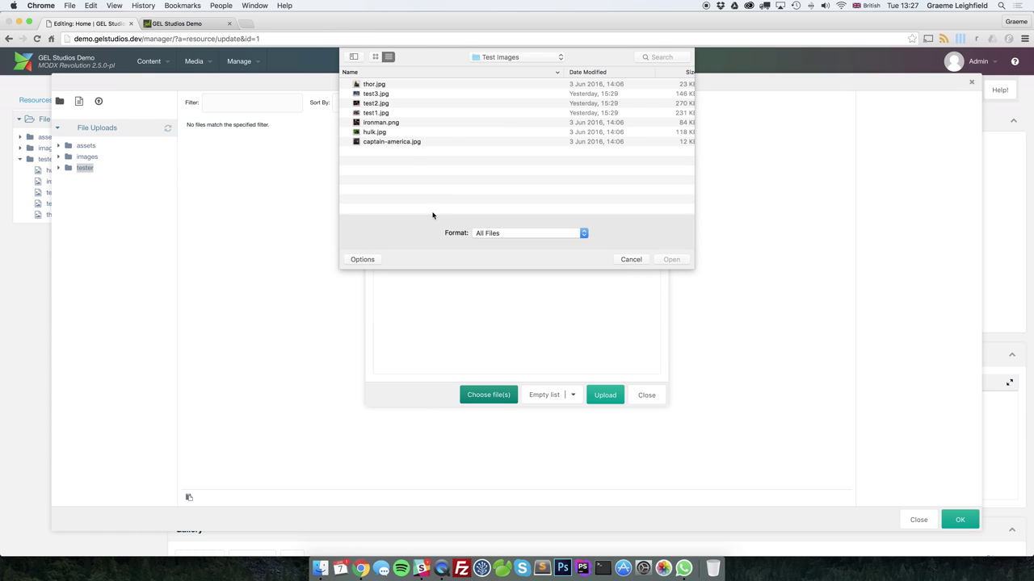
{"action": "left_click", "coordinate": [400, 143]}
{"action": "double_click", "coordinate": [401, 142]}
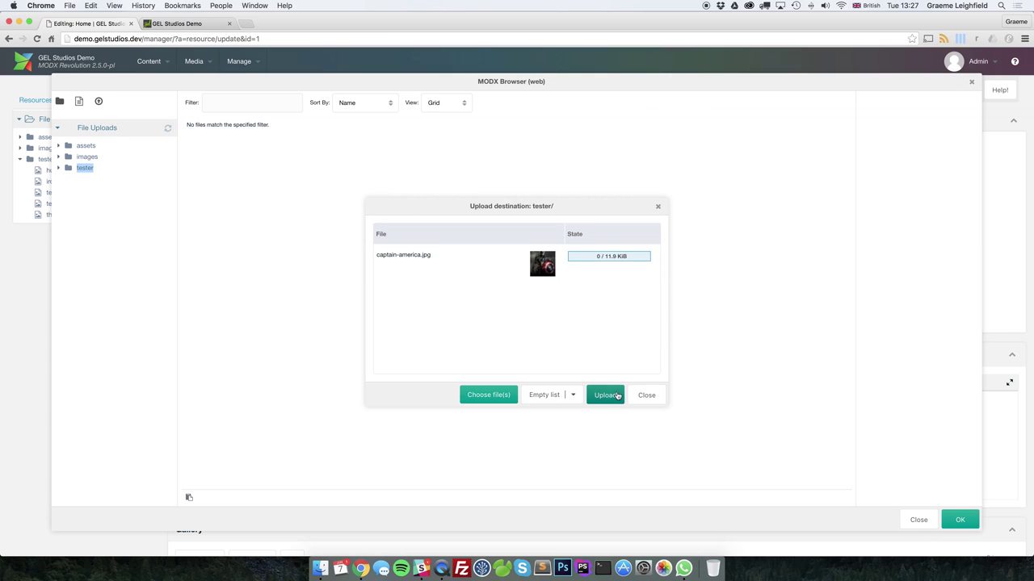
{"action": "left_click", "coordinate": [609, 398]}
{"action": "left_click", "coordinate": [646, 395]}
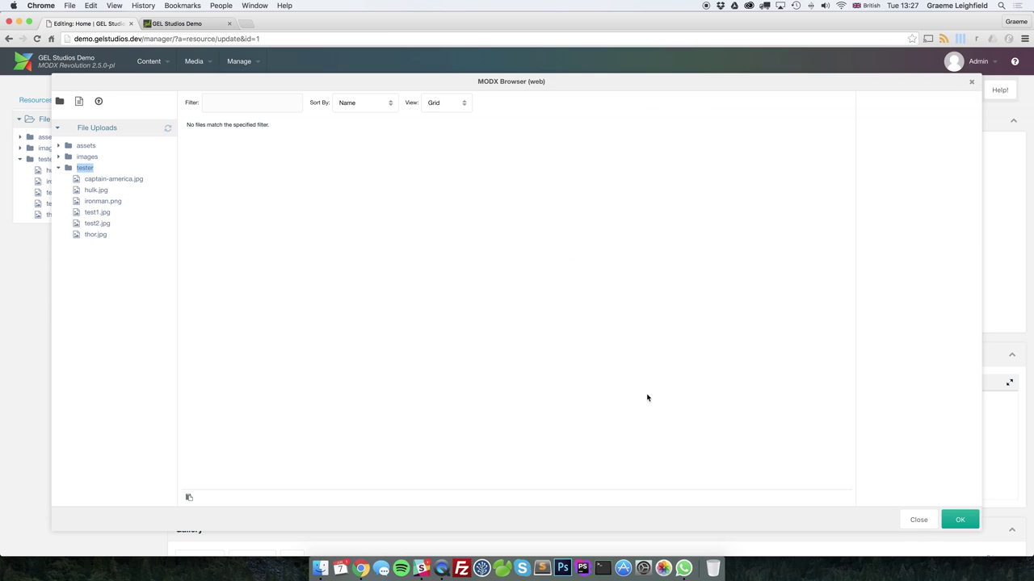
{"action": "left_click", "coordinate": [958, 521]}
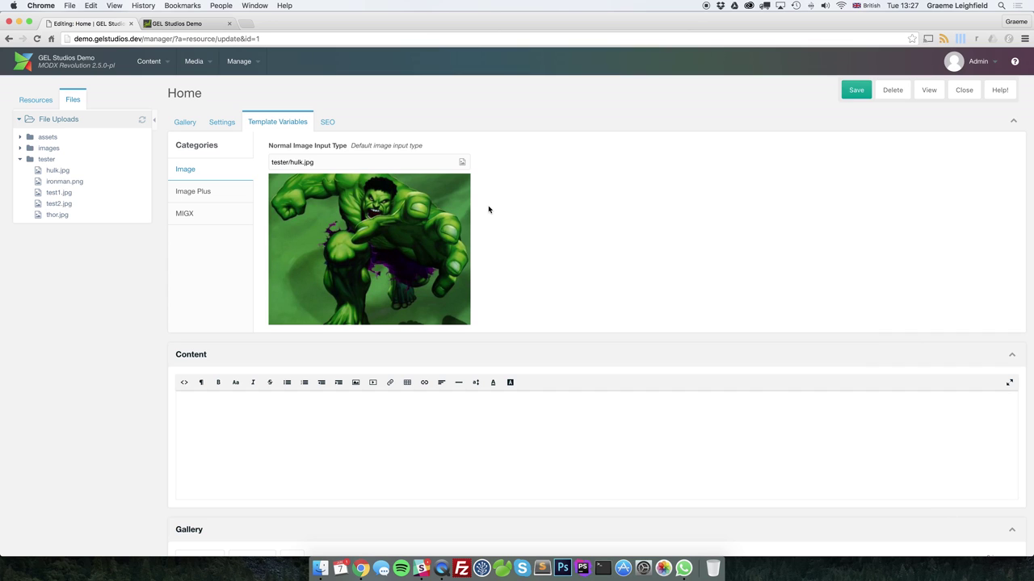
Save the Home resource and reload the front-end page to check the Hulk image
{"action": "left_click", "coordinate": [853, 90]}
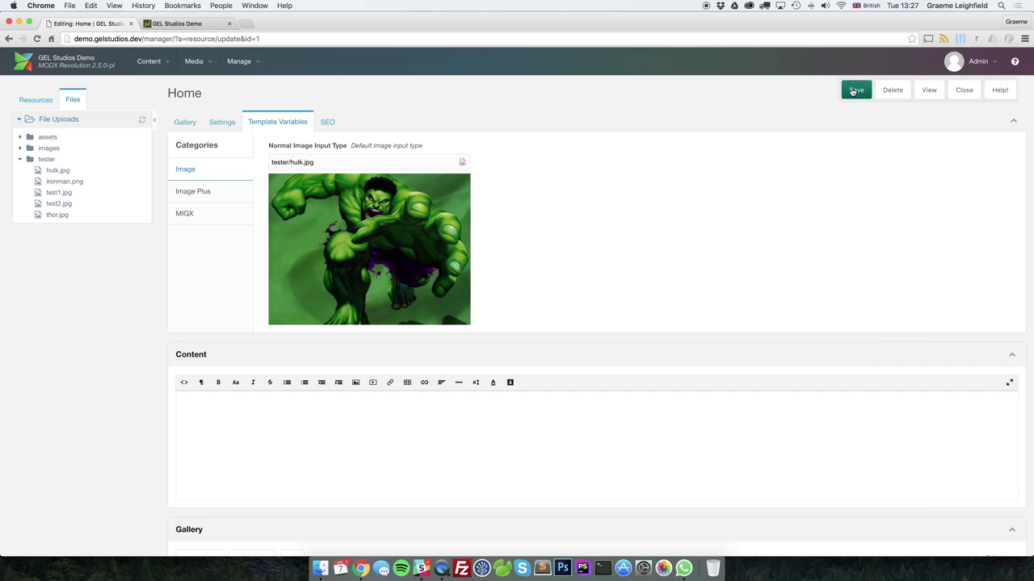
{"action": "left_click", "coordinate": [185, 24]}
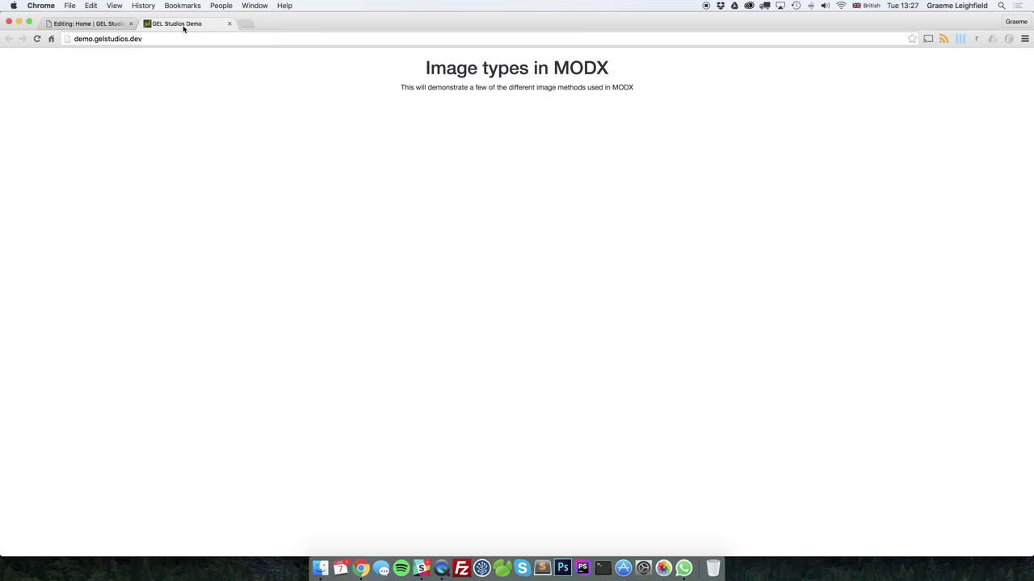
{"action": "left_click", "coordinate": [36, 39]}
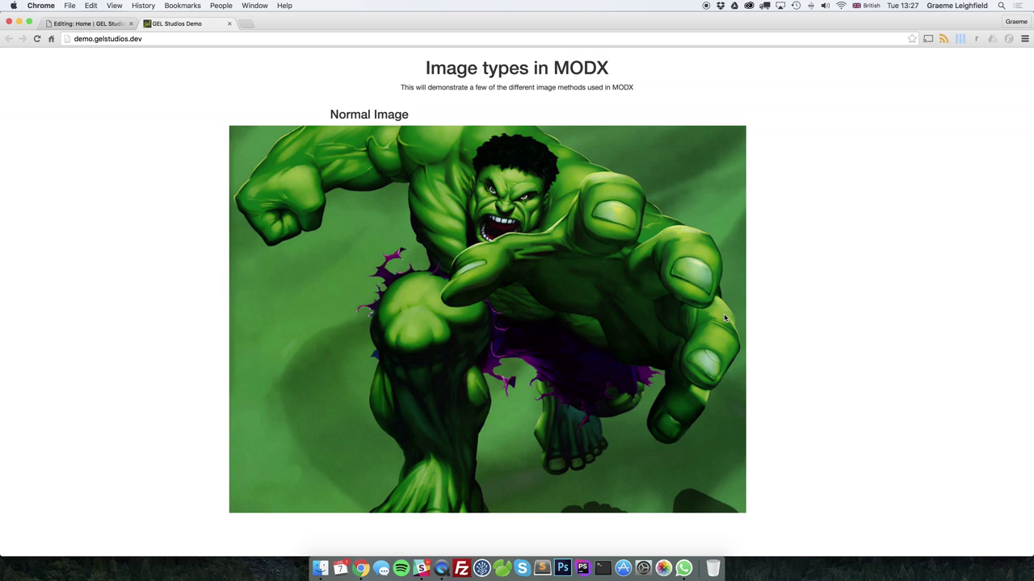
{"action": "left_click", "coordinate": [95, 23]}
Set the Normal Image to tester/captain-america.jpg, save, and confirm it on the front-end page
{"action": "left_click", "coordinate": [462, 162]}
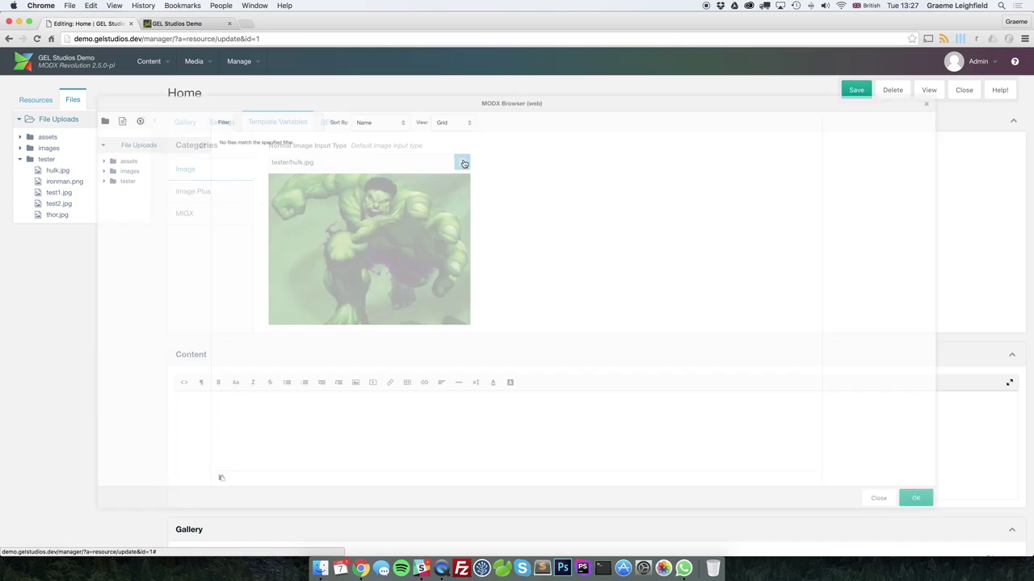
{"action": "left_click", "coordinate": [95, 168]}
{"action": "left_click", "coordinate": [113, 179]}
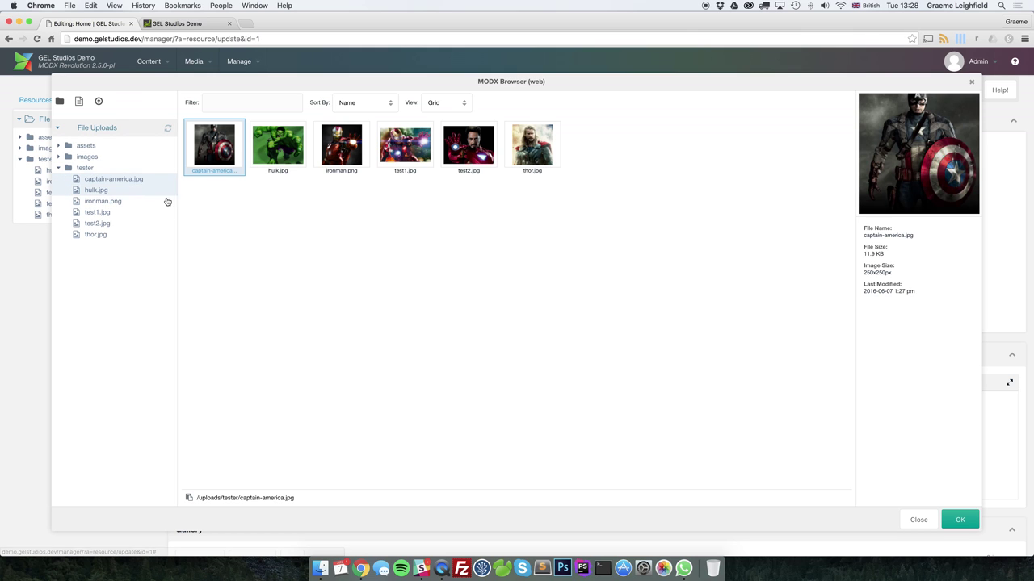
{"action": "double_click", "coordinate": [213, 146]}
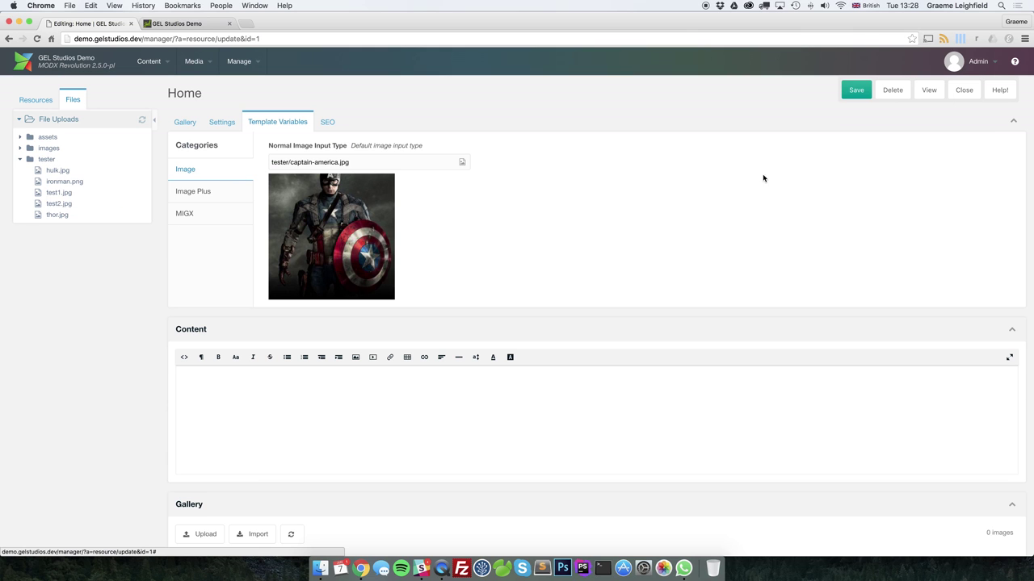
{"action": "left_click", "coordinate": [855, 91]}
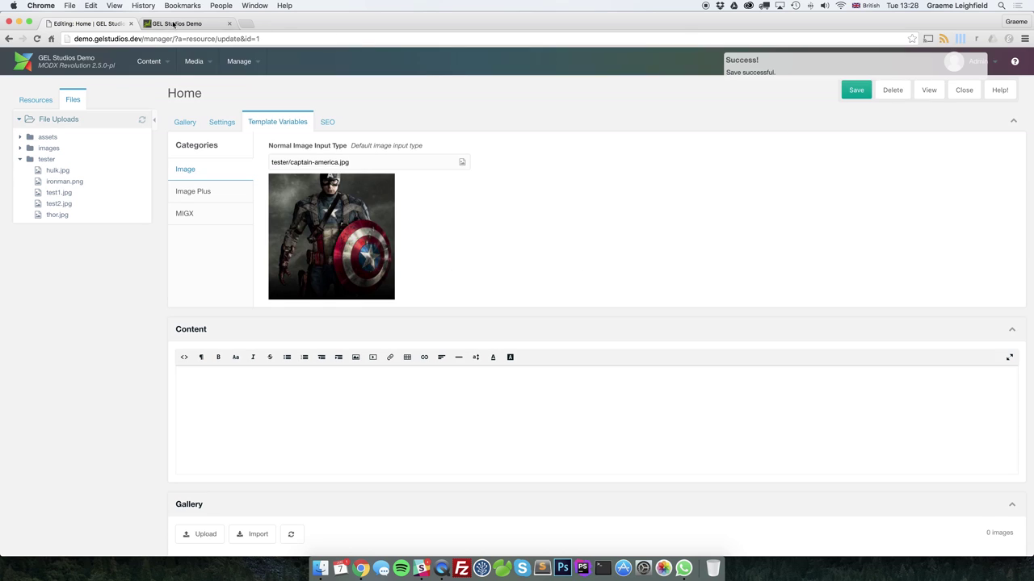
{"action": "left_click", "coordinate": [172, 25]}
{"action": "left_click", "coordinate": [38, 38]}
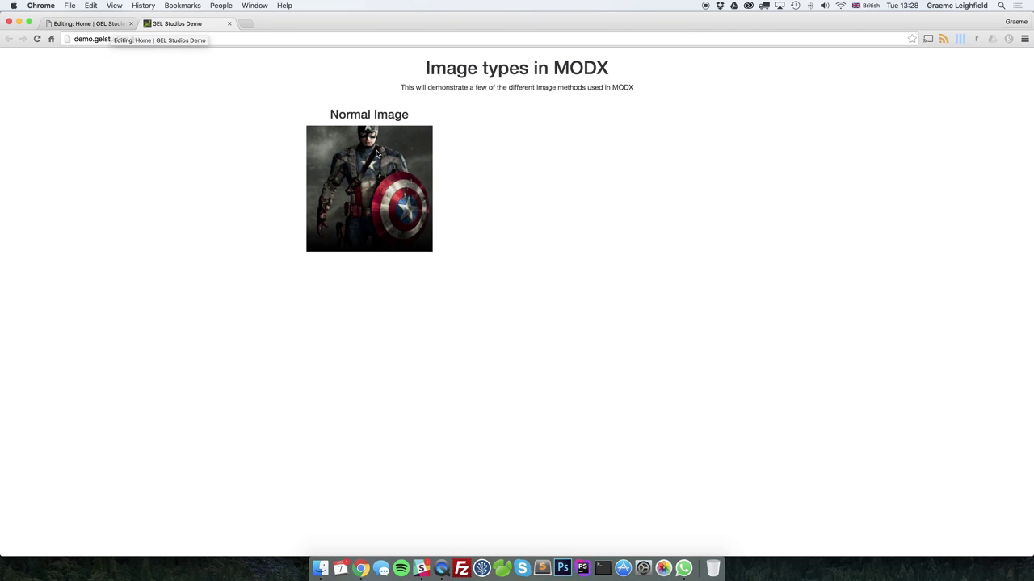
{"action": "left_click", "coordinate": [105, 25]}
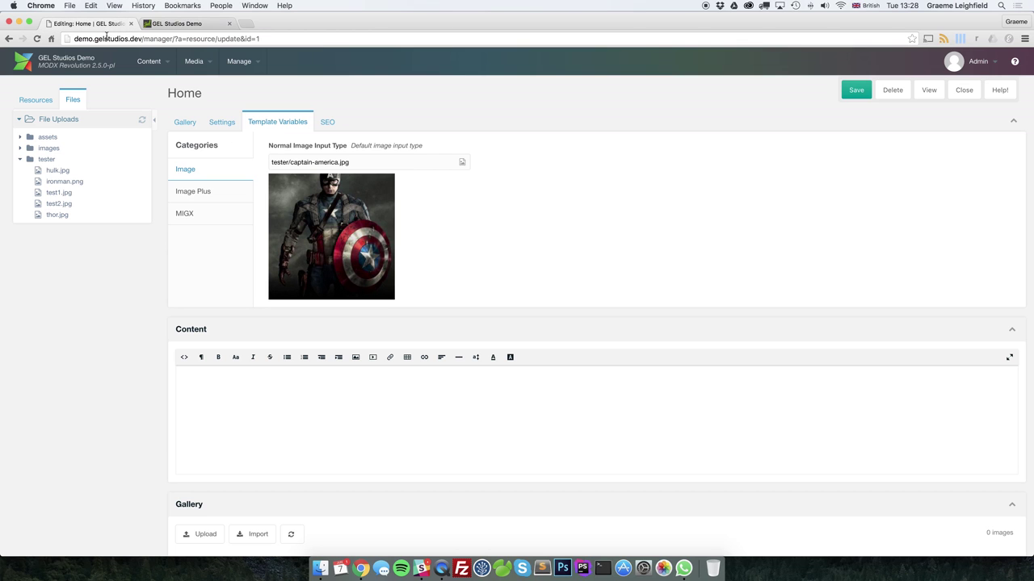
Choose tester/test1.jpg, the Iron Man image, as the Image Plus picture
{"action": "left_click", "coordinate": [194, 192]}
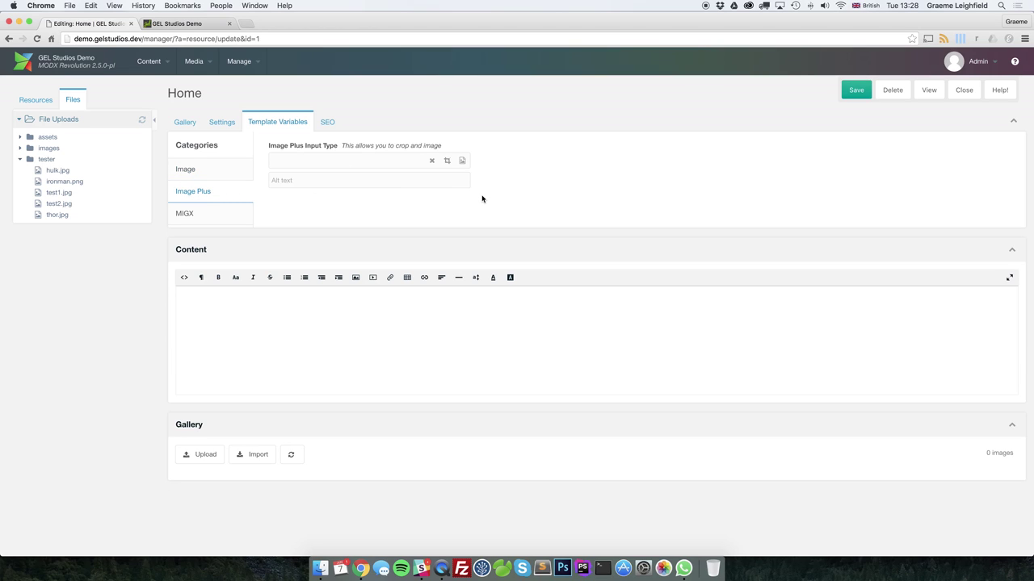
{"action": "left_click", "coordinate": [462, 161]}
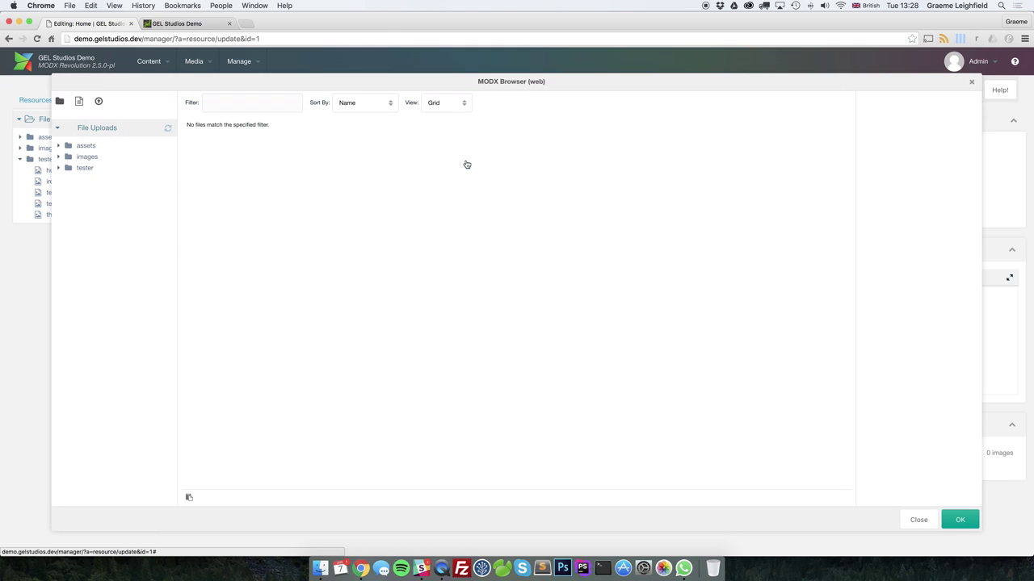
{"action": "left_click", "coordinate": [95, 167]}
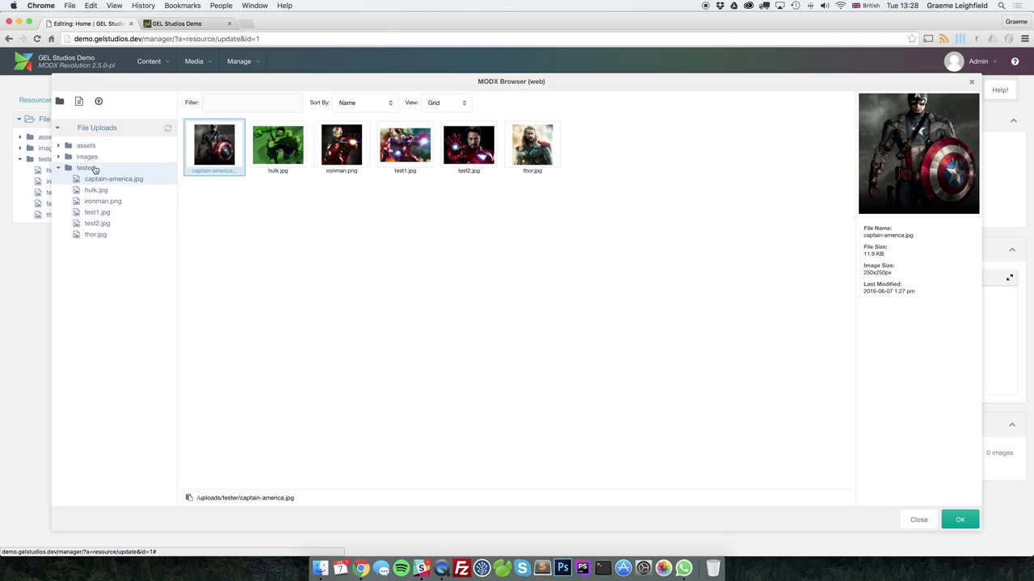
{"action": "double_click", "coordinate": [408, 145]}
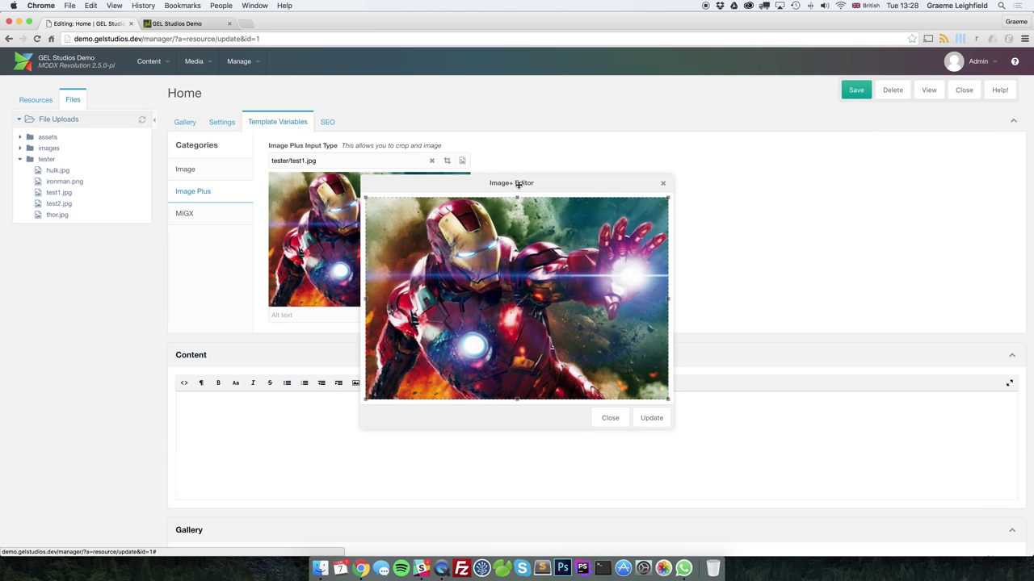
Crop the Iron Man image down to his upper body and apply the crop
{"action": "left_click_drag", "start_coordinate": [518, 198], "coordinate": [439, 247]}
{"action": "left_click_drag", "start_coordinate": [364, 247], "coordinate": [521, 288]}
{"action": "left_click_drag", "start_coordinate": [564, 328], "coordinate": [420, 240]}
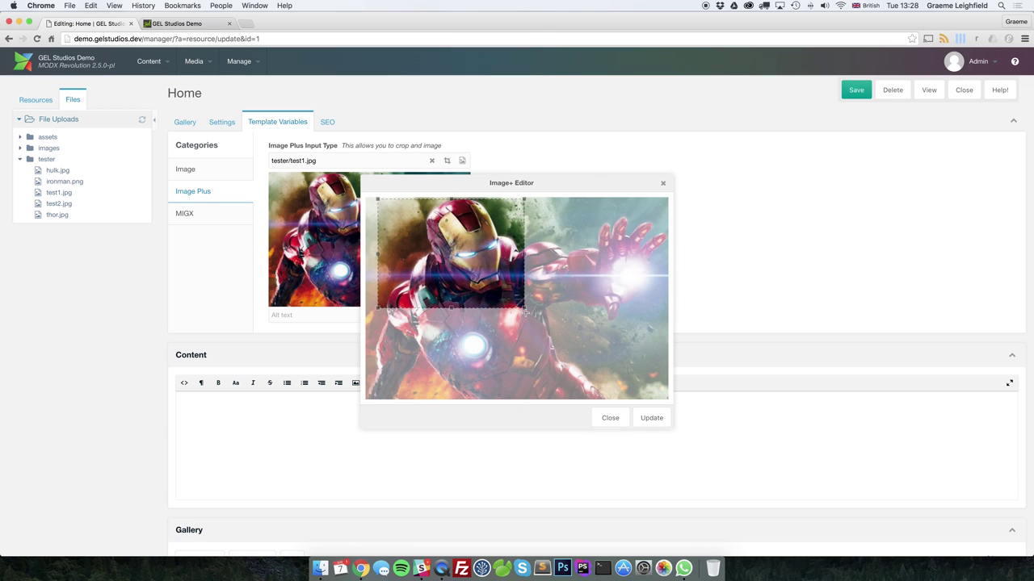
{"action": "left_click_drag", "start_coordinate": [522, 307], "coordinate": [526, 331]}
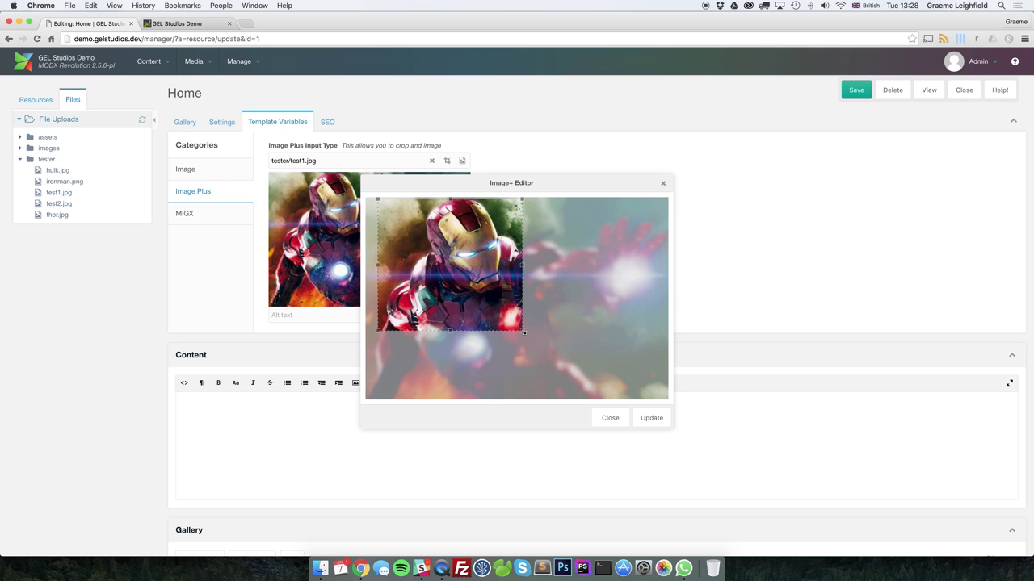
{"action": "left_click_drag", "start_coordinate": [481, 277], "coordinate": [500, 296]}
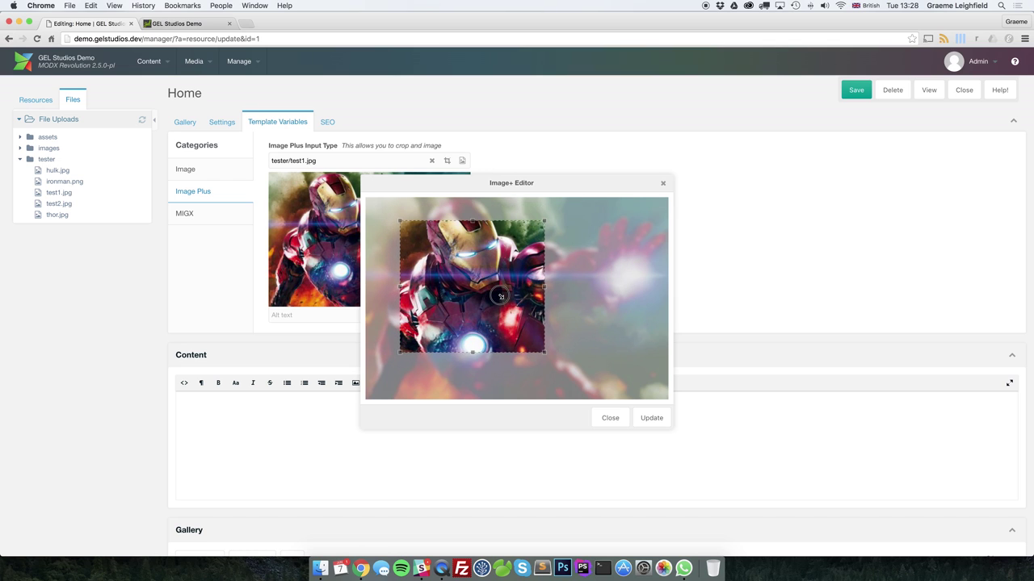
{"action": "left_click", "coordinate": [651, 416]}
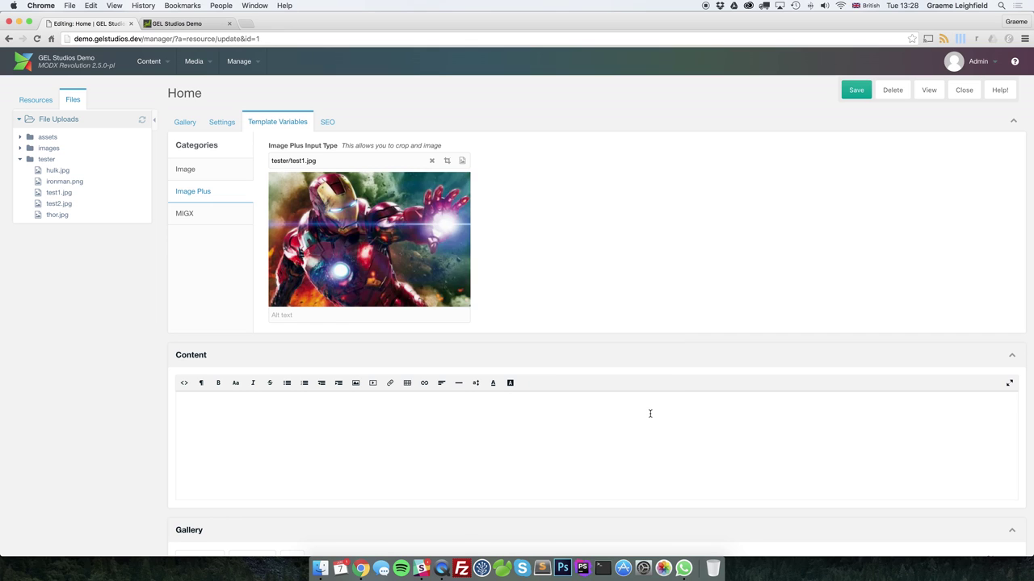
Enter alt text 'IRON MAN Cropped', save Home, and reload the front-end page to check it
{"action": "left_click", "coordinate": [398, 315]}
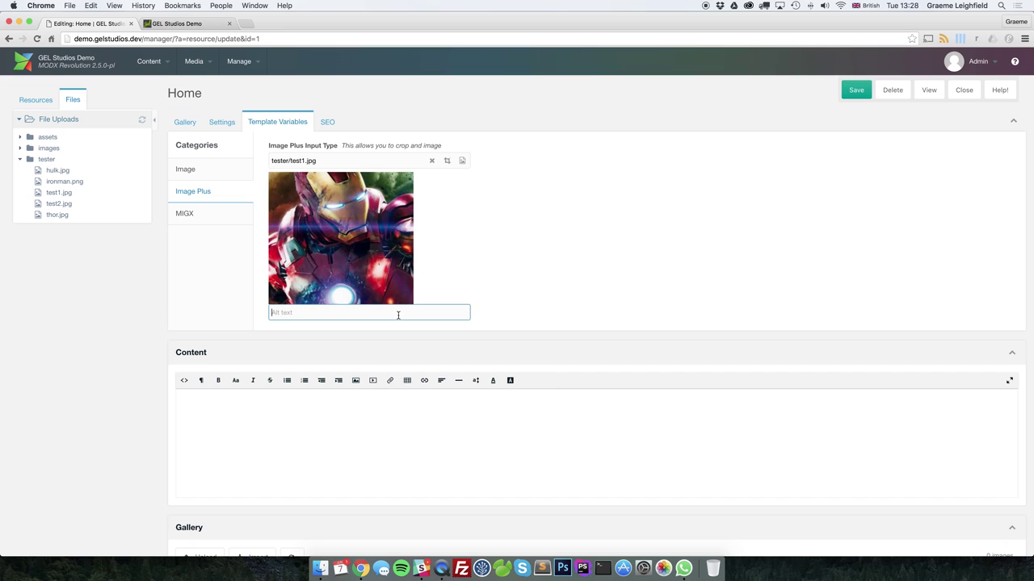
{"action": "type", "text": "IRON MAN Cropped"}
{"action": "left_click", "coordinate": [856, 90]}
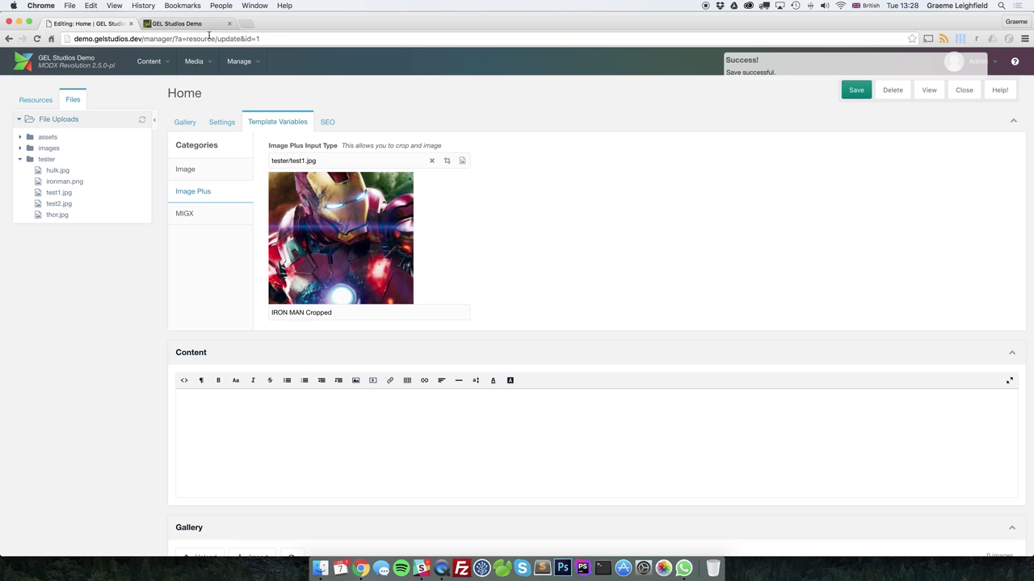
{"action": "left_click", "coordinate": [180, 24]}
{"action": "left_click", "coordinate": [36, 39]}
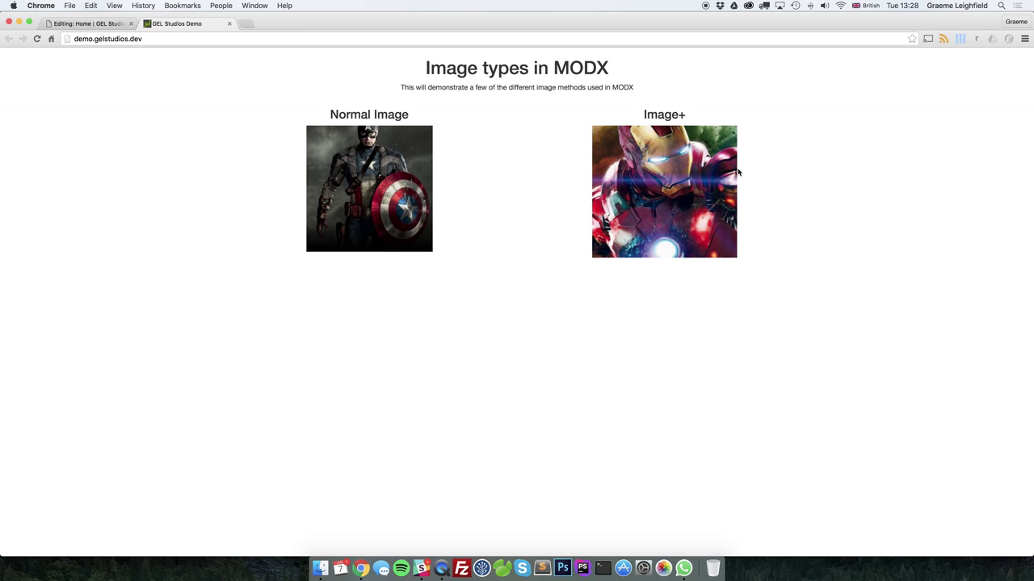
{"action": "left_click", "coordinate": [105, 25]}
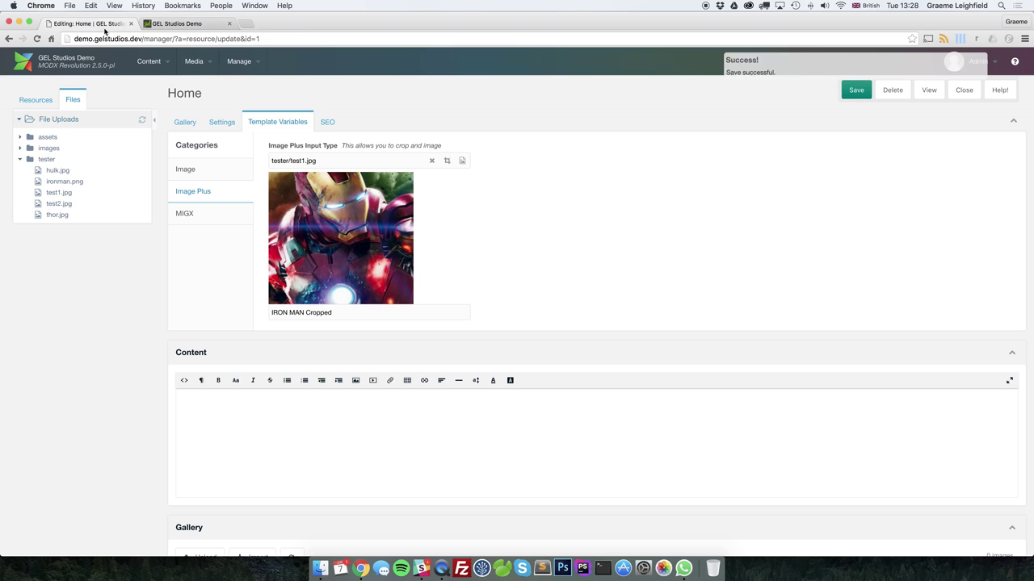
Switch the Image Plus picture to uncropped tester/hulk.jpg, save, and check the front-end page
{"action": "left_click", "coordinate": [461, 161]}
{"action": "left_click", "coordinate": [94, 167]}
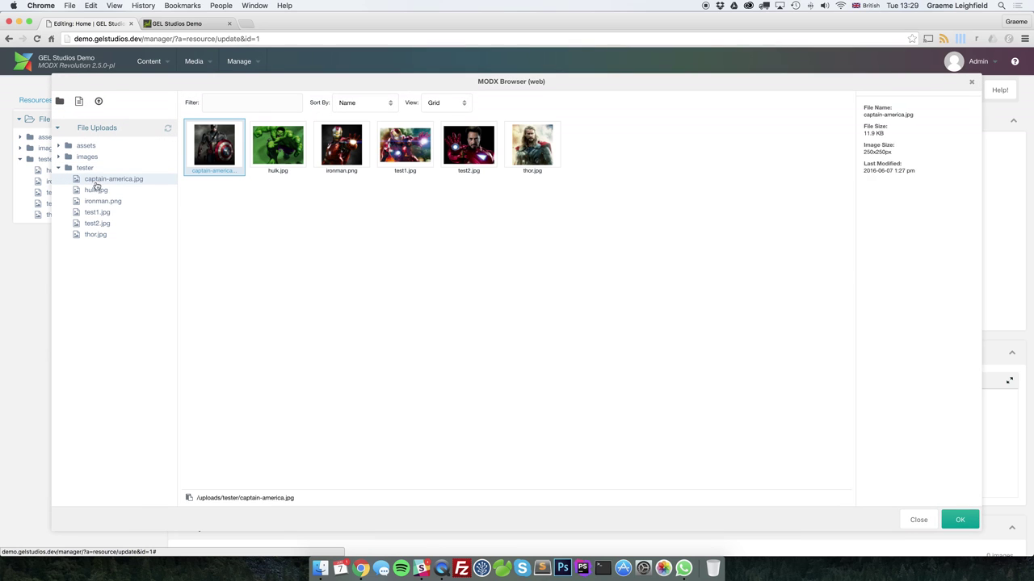
{"action": "double_click", "coordinate": [278, 147]}
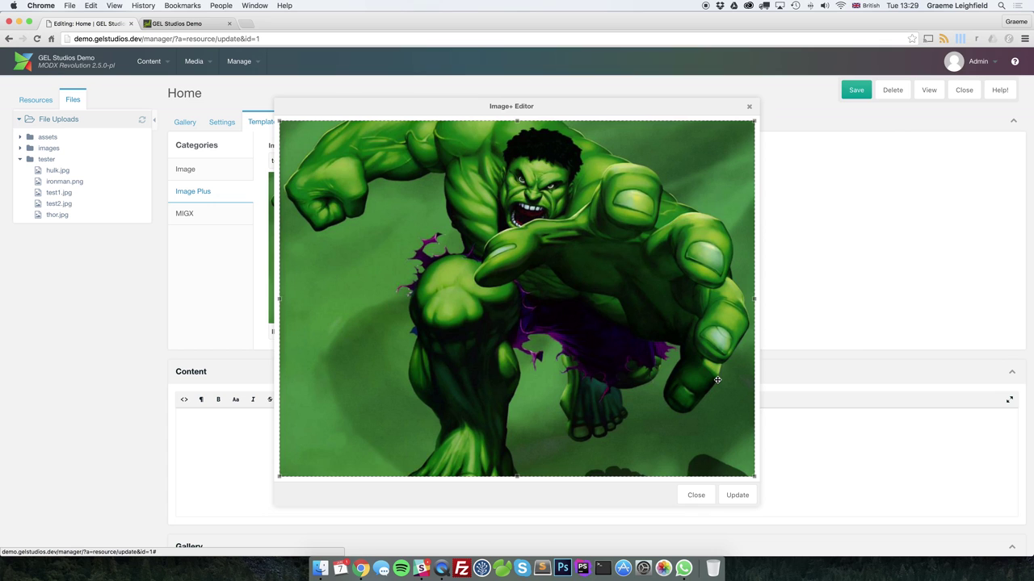
{"action": "left_click", "coordinate": [738, 495]}
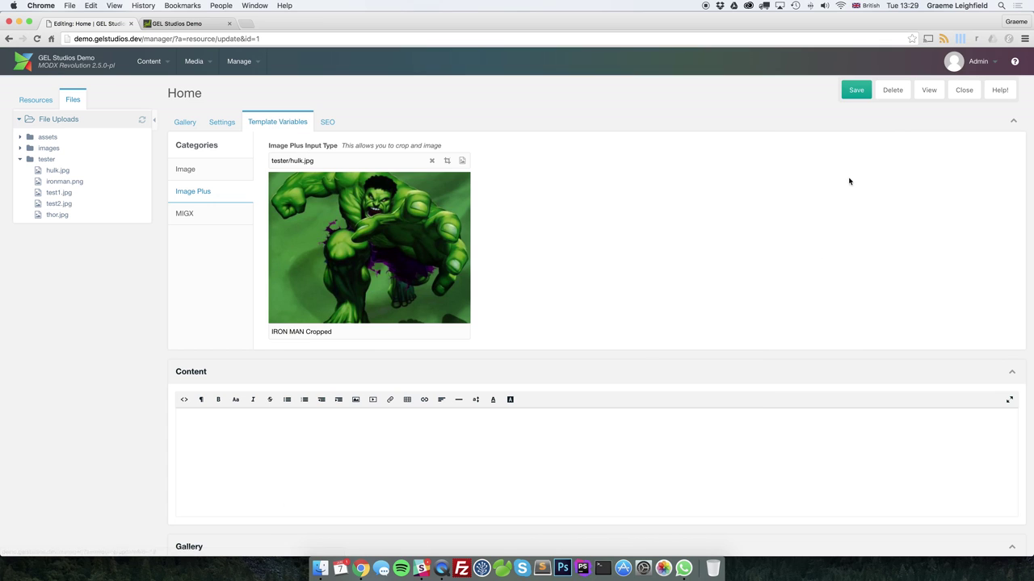
{"action": "left_click", "coordinate": [856, 89]}
{"action": "left_click", "coordinate": [177, 23]}
{"action": "left_click", "coordinate": [37, 39]}
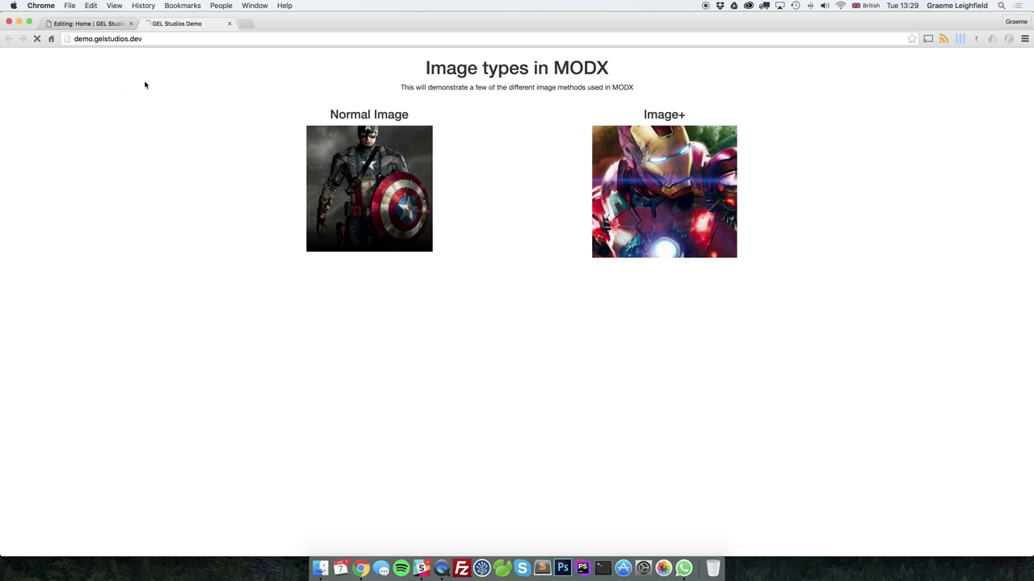
{"action": "left_click", "coordinate": [102, 23]}
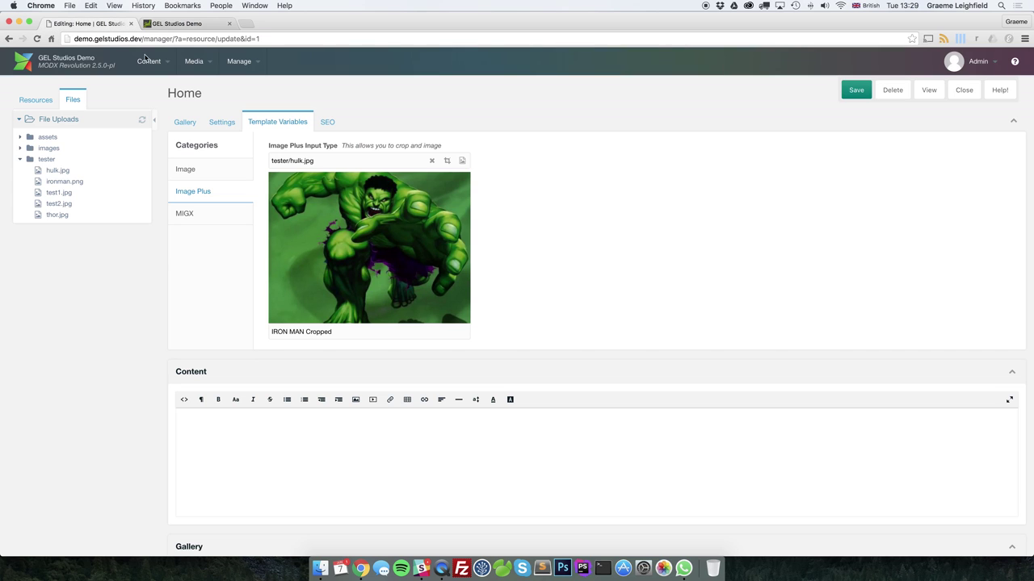
Crop the Hulk image to his head and upper torso, save, and reload the front-end page
{"action": "left_click", "coordinate": [444, 162]}
{"action": "left_click_drag", "start_coordinate": [279, 122], "coordinate": [594, 335]}
{"action": "left_click_drag", "start_coordinate": [640, 398], "coordinate": [560, 234]}
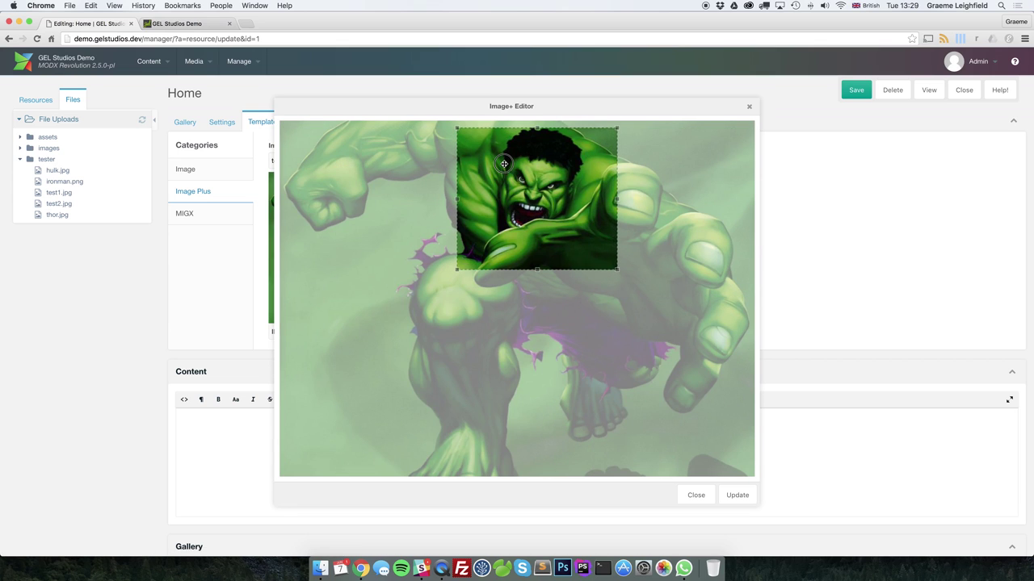
{"action": "left_click", "coordinate": [735, 494]}
{"action": "left_click", "coordinate": [855, 90]}
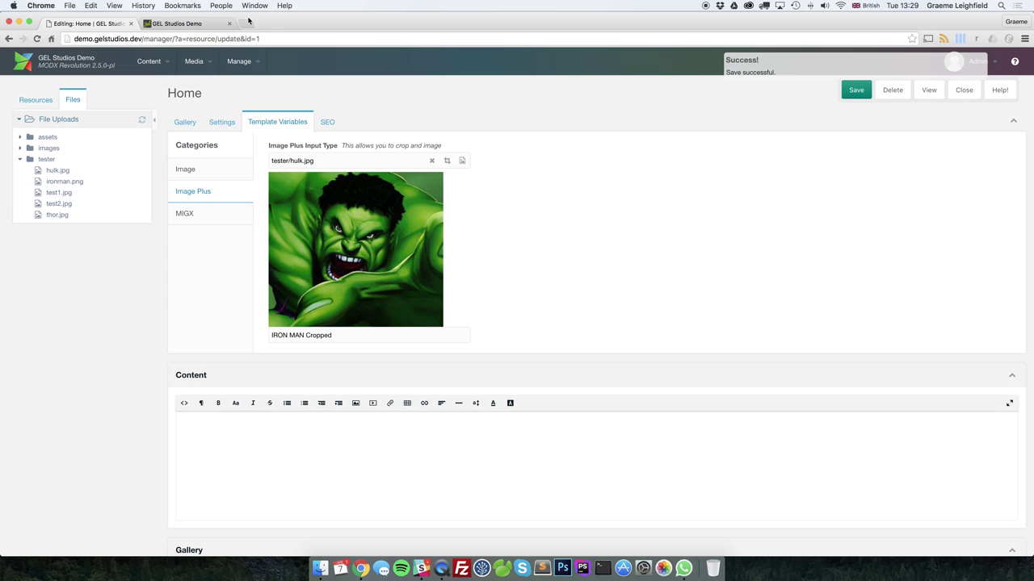
{"action": "left_click", "coordinate": [182, 24]}
{"action": "left_click", "coordinate": [36, 39]}
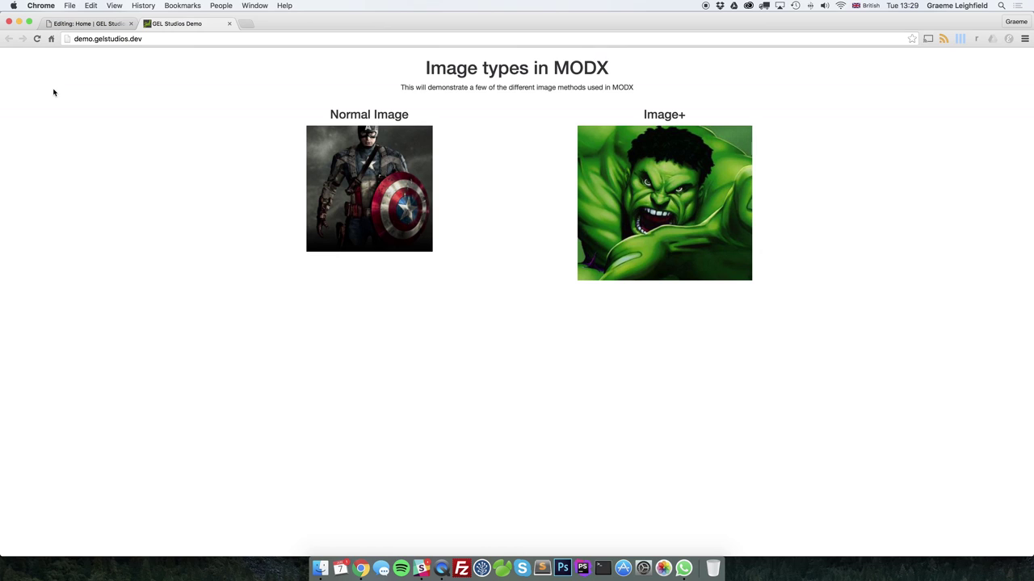
{"action": "left_click", "coordinate": [100, 30]}
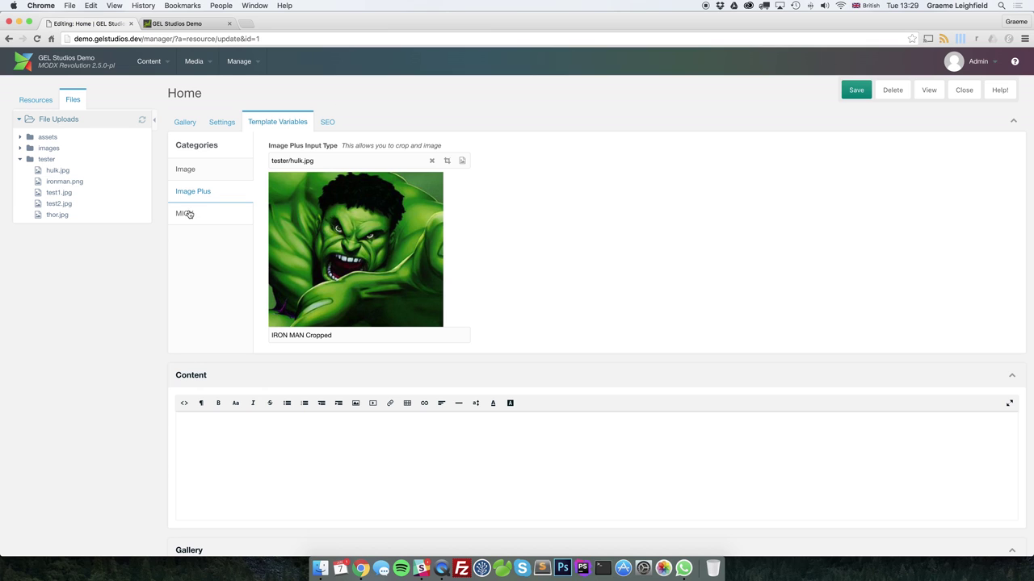
Add captain-america.jpg from the tester folder as a MIGX image entry
{"action": "left_click", "coordinate": [189, 214]}
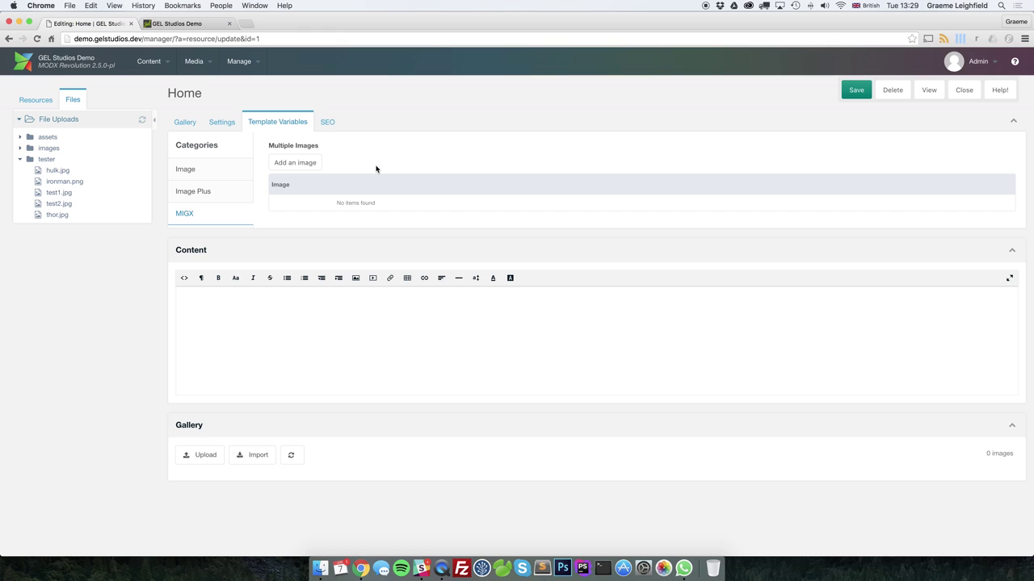
{"action": "left_click", "coordinate": [305, 163]}
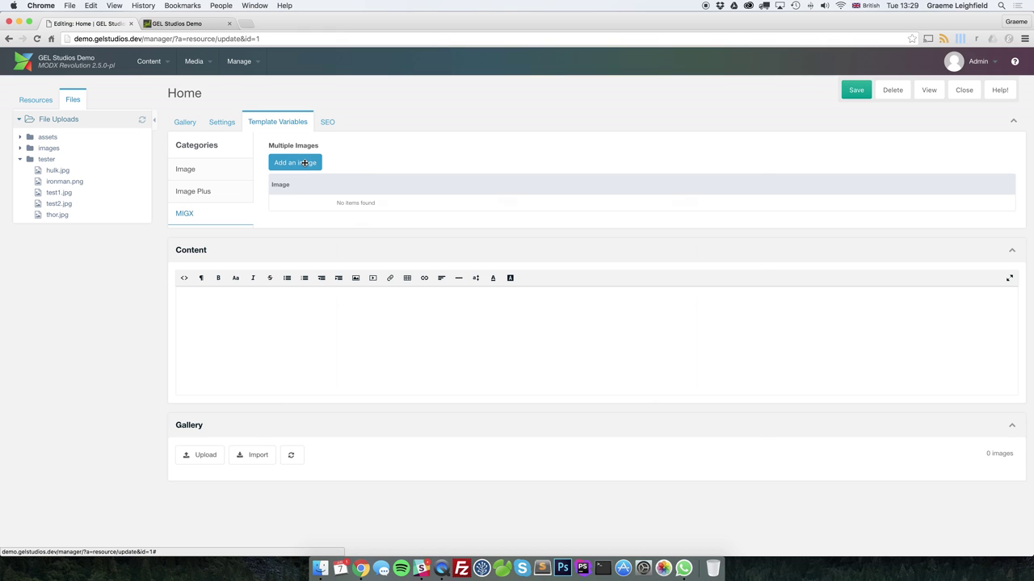
{"action": "left_click", "coordinate": [483, 212]}
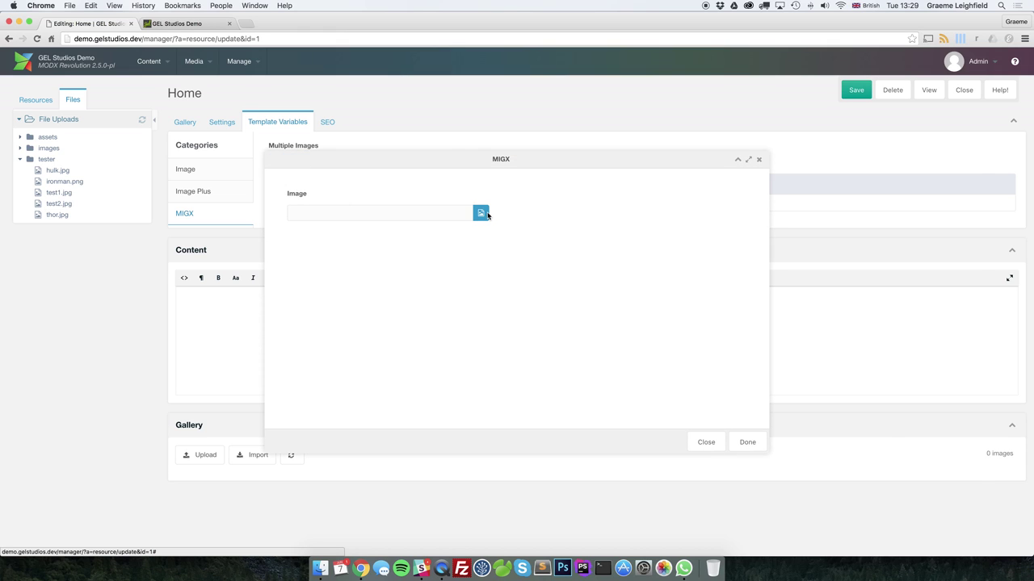
{"action": "left_click", "coordinate": [86, 168]}
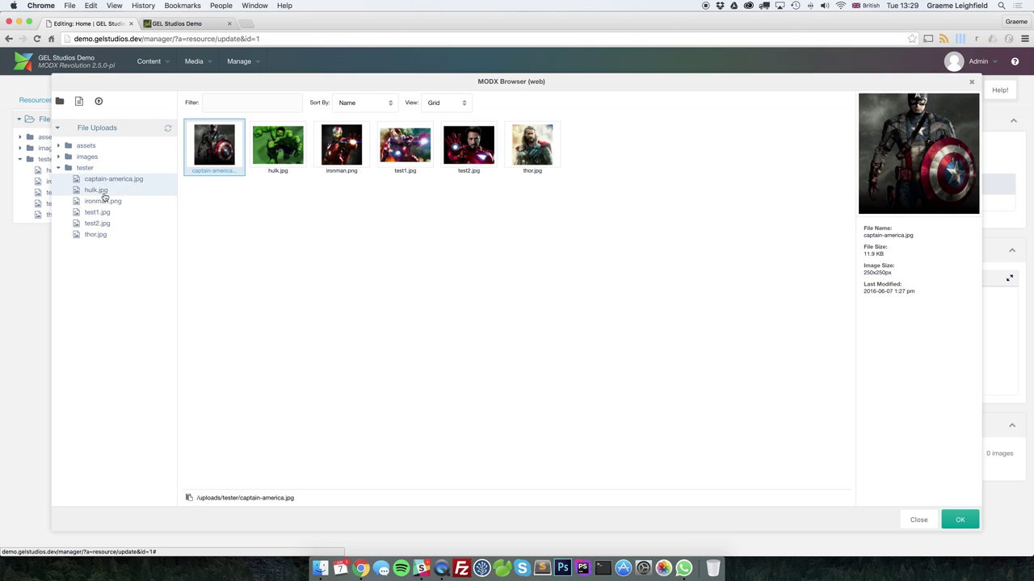
{"action": "double_click", "coordinate": [237, 151]}
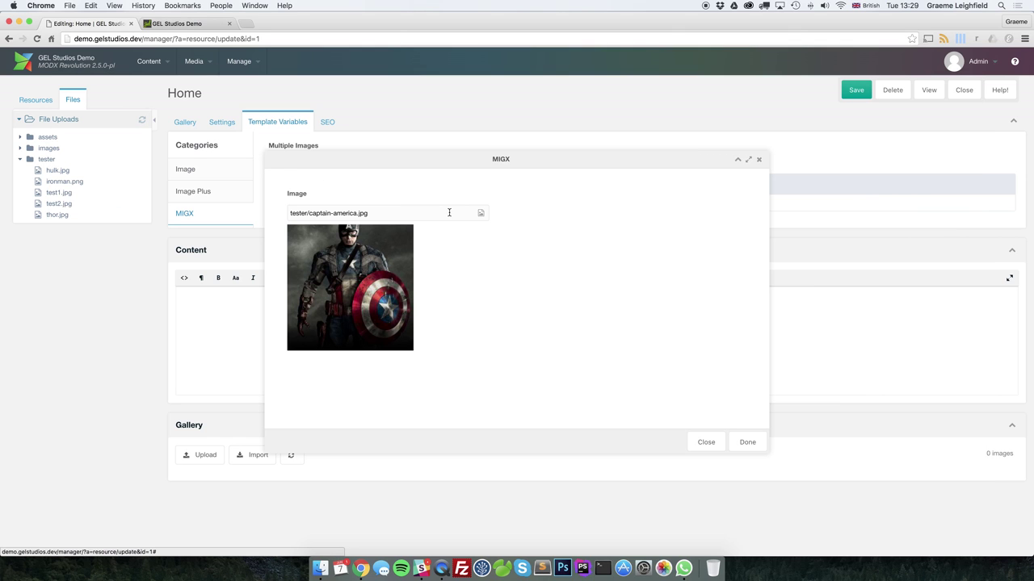
{"action": "left_click", "coordinate": [756, 440]}
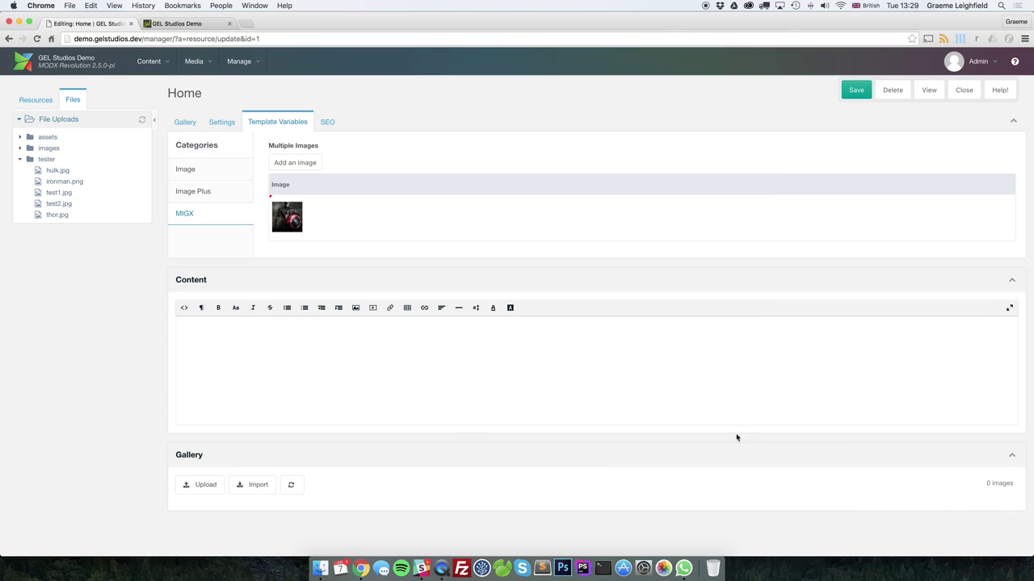
Add thor.jpg from the tester folder as a second MIGX image entry
{"action": "left_click", "coordinate": [289, 162]}
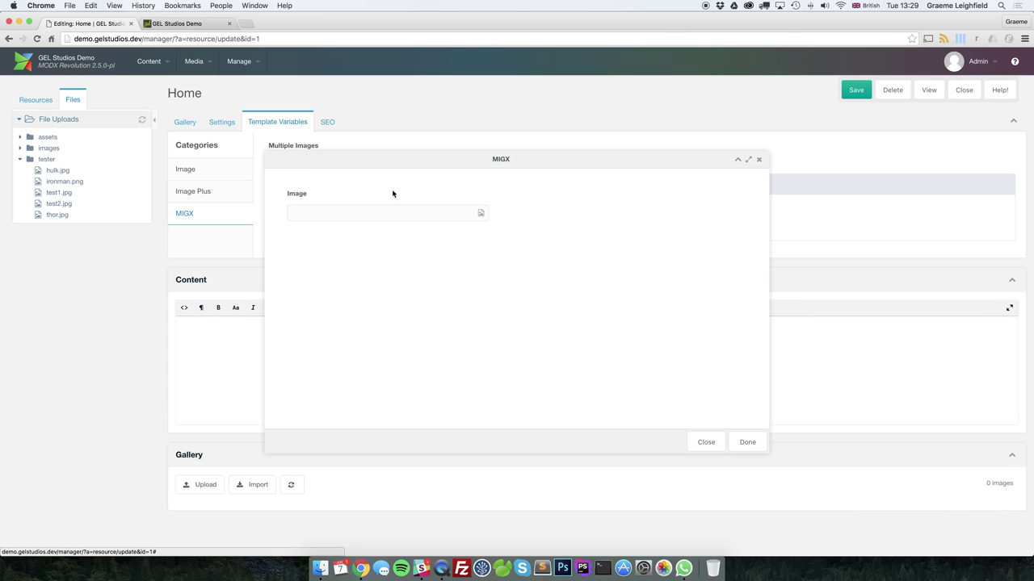
{"action": "left_click", "coordinate": [479, 212]}
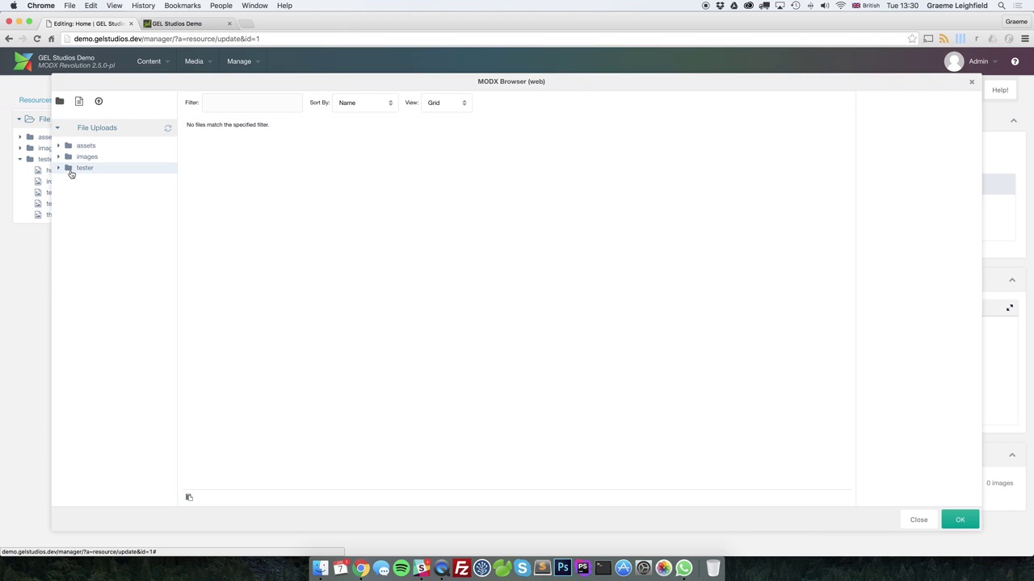
{"action": "left_click", "coordinate": [85, 167]}
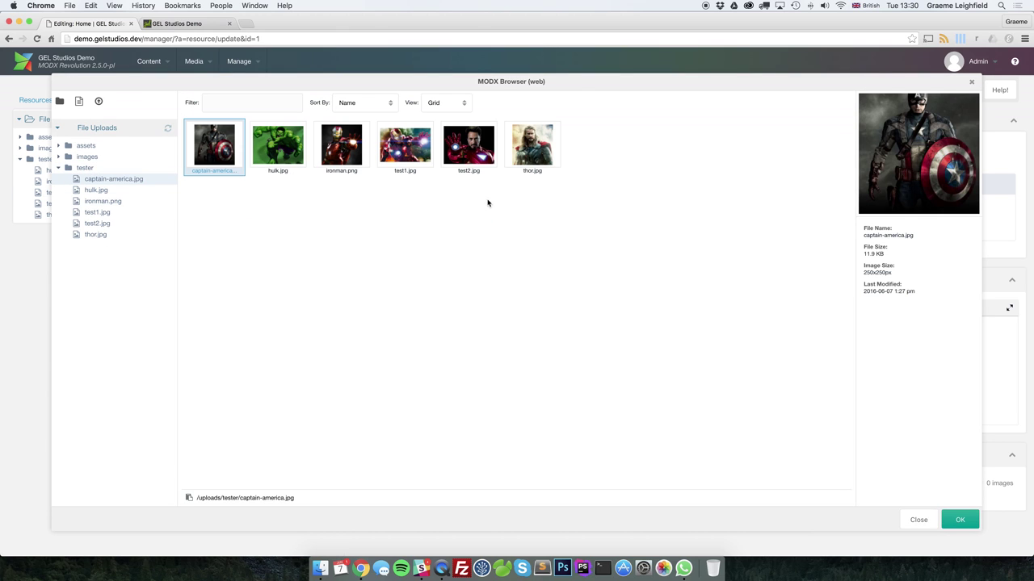
{"action": "double_click", "coordinate": [530, 152]}
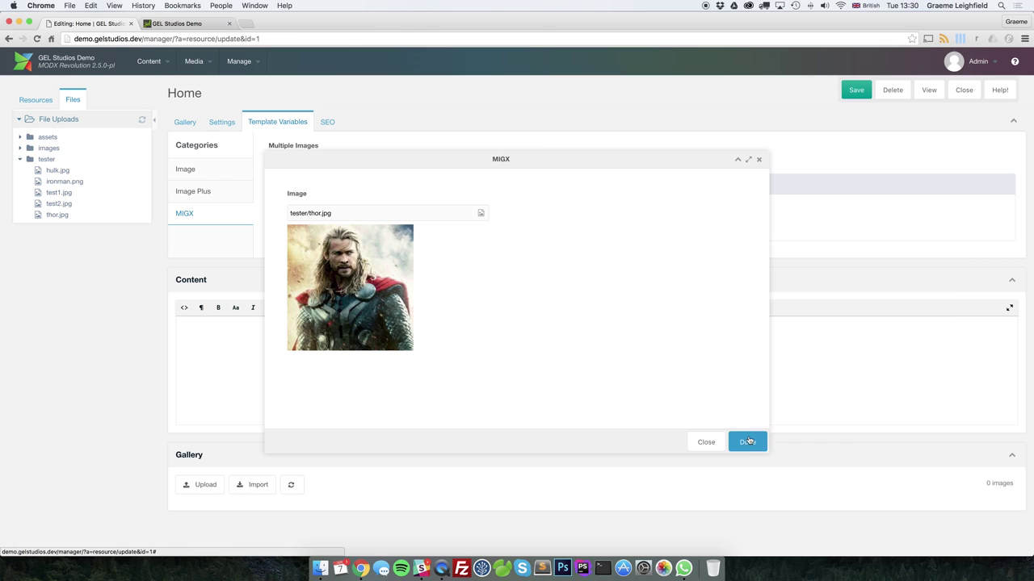
{"action": "left_click", "coordinate": [747, 441]}
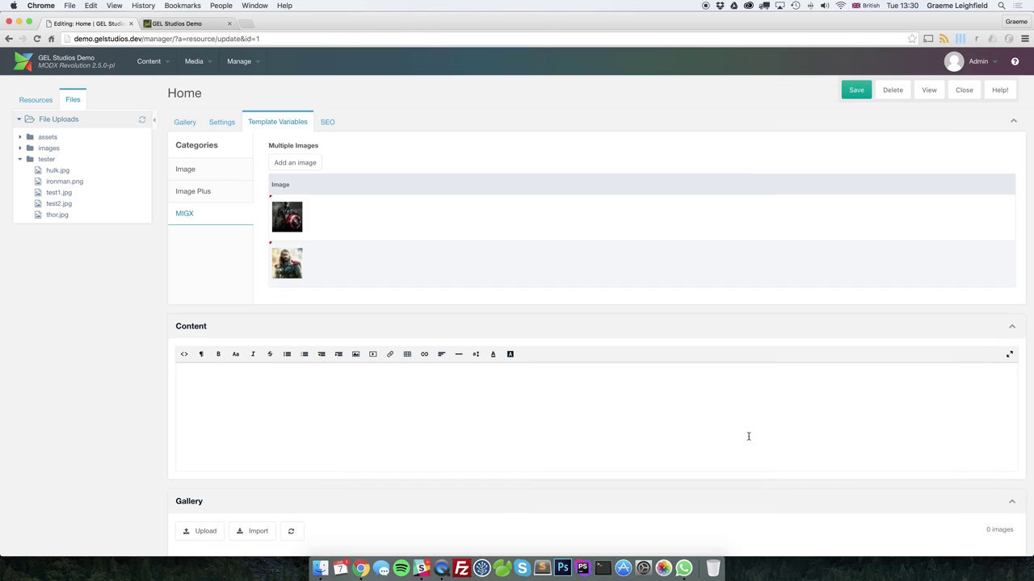
Add ironman.png from the tester folder as a third MIGX image entry
{"action": "left_click", "coordinate": [292, 162]}
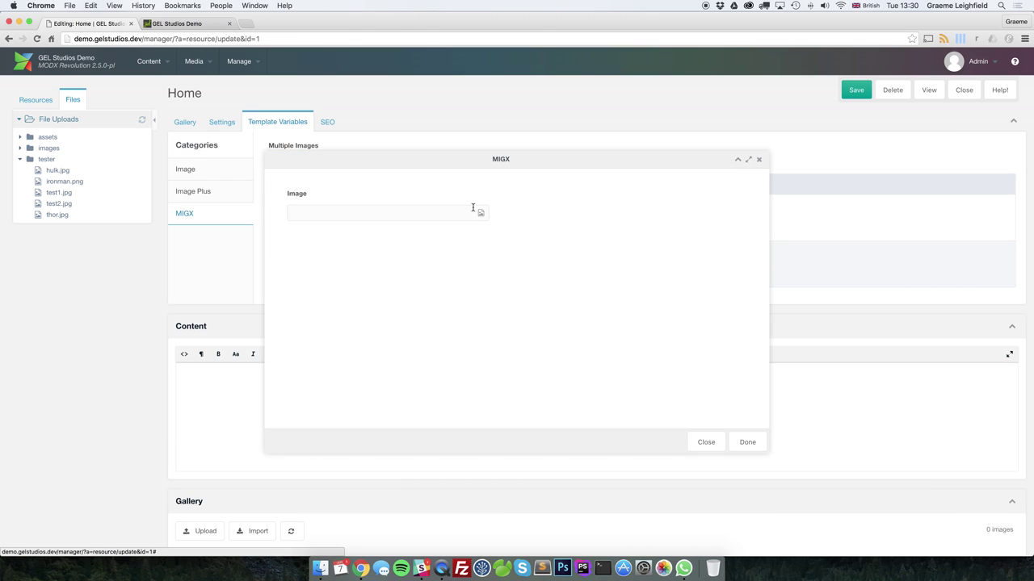
{"action": "left_click", "coordinate": [480, 212]}
{"action": "left_click", "coordinate": [108, 169]}
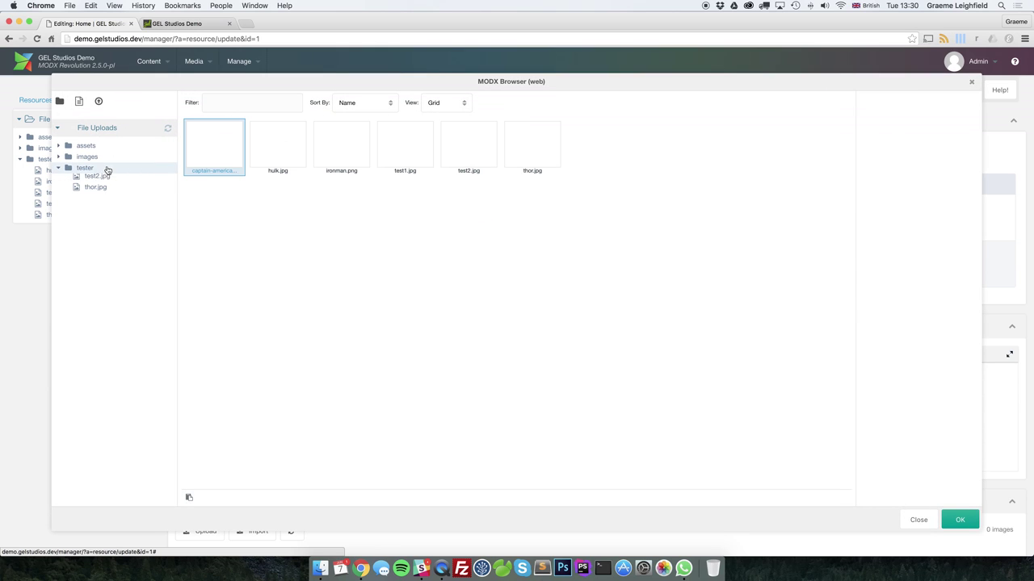
{"action": "double_click", "coordinate": [343, 150]}
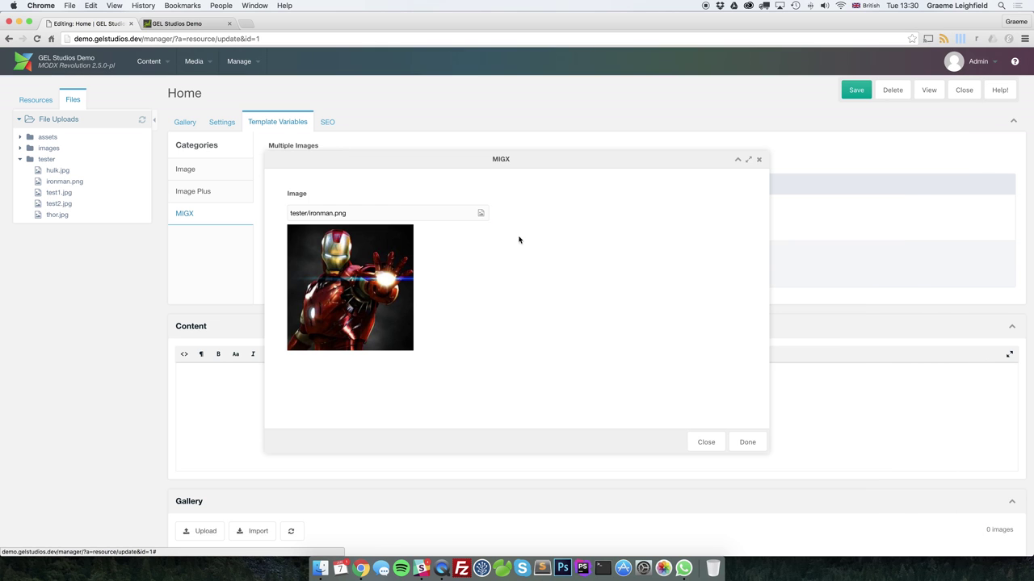
{"action": "left_click", "coordinate": [747, 441]}
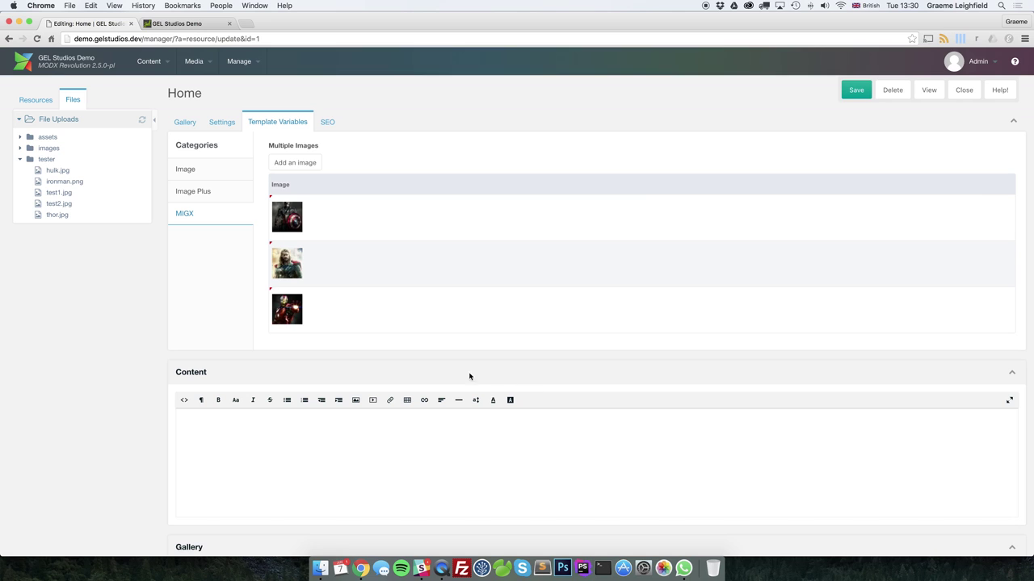
Duplicate the ironman entry and move one Iron Man copy to the top of the list
{"action": "right_click", "coordinate": [389, 317]}
{"action": "left_click", "coordinate": [400, 328]}
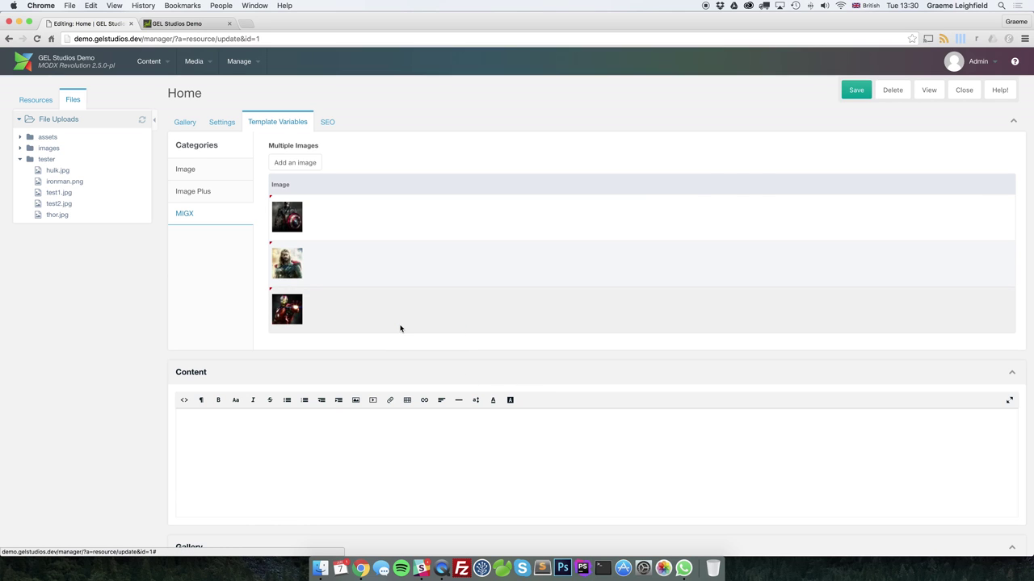
{"action": "left_click", "coordinate": [748, 444]}
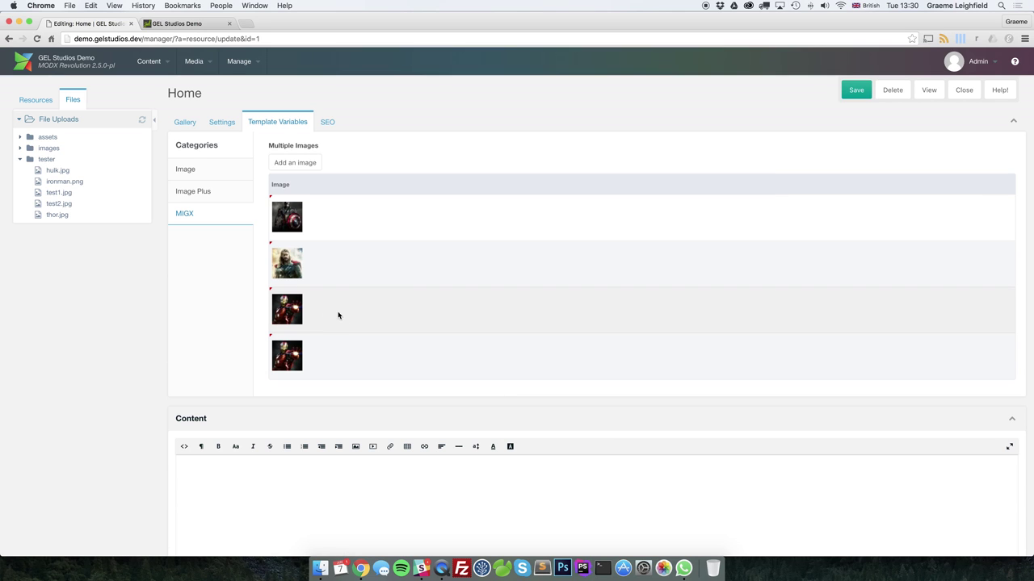
{"action": "left_click_drag", "start_coordinate": [338, 315], "coordinate": [375, 211]}
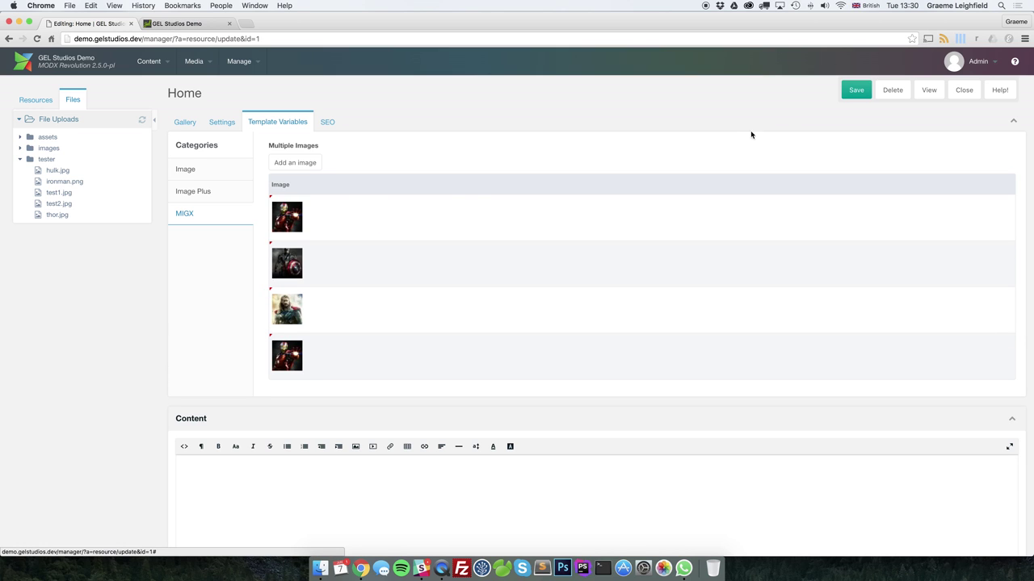
Save Home and reload the front-end page to see Iron Man, Captain America, Thor, Iron Man
{"action": "key", "text": "ctrl+s"}
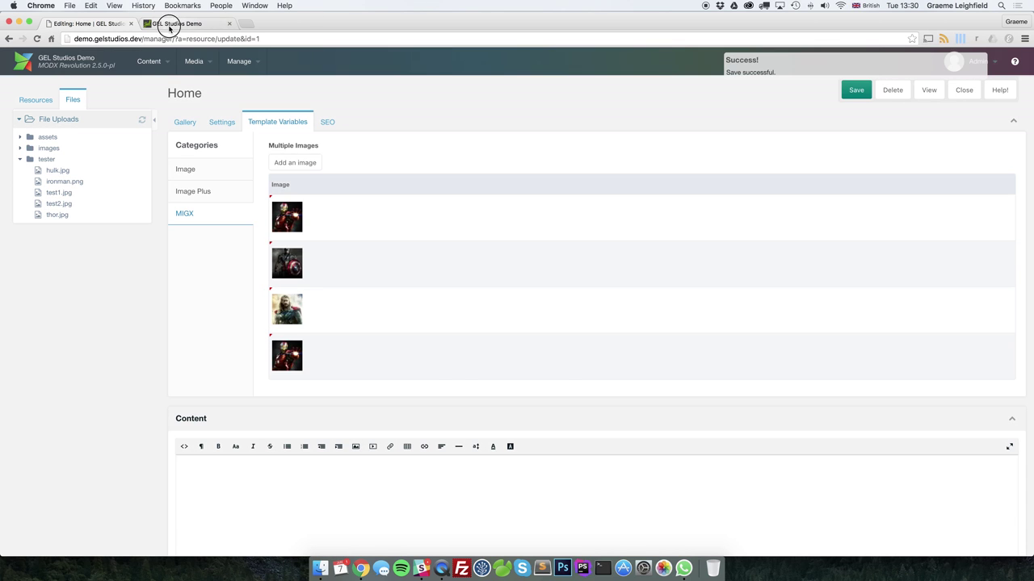
{"action": "left_click", "coordinate": [169, 25]}
{"action": "left_click", "coordinate": [37, 38]}
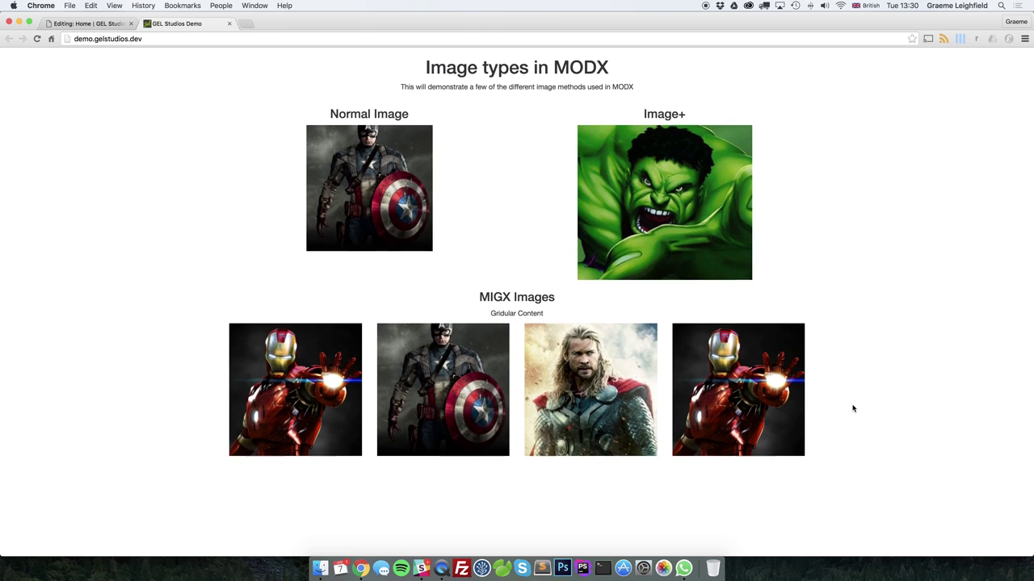
In the Home editor, show the main fields, cancel a Gallery upload, and reload the editor
{"action": "left_click", "coordinate": [96, 25]}
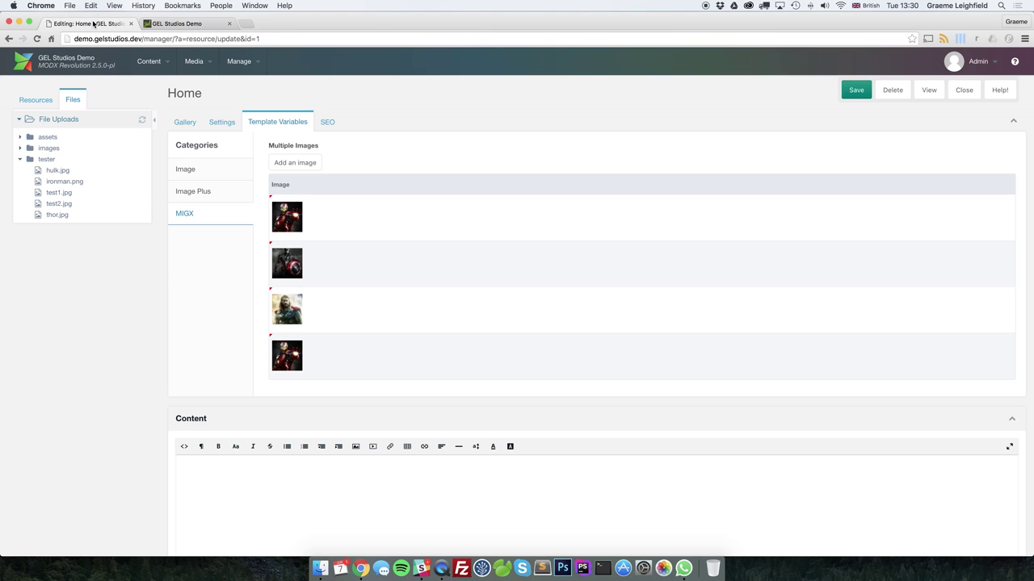
{"action": "scroll", "coordinate": [490, 293], "scroll_direction": "down", "scroll_amount": 1}
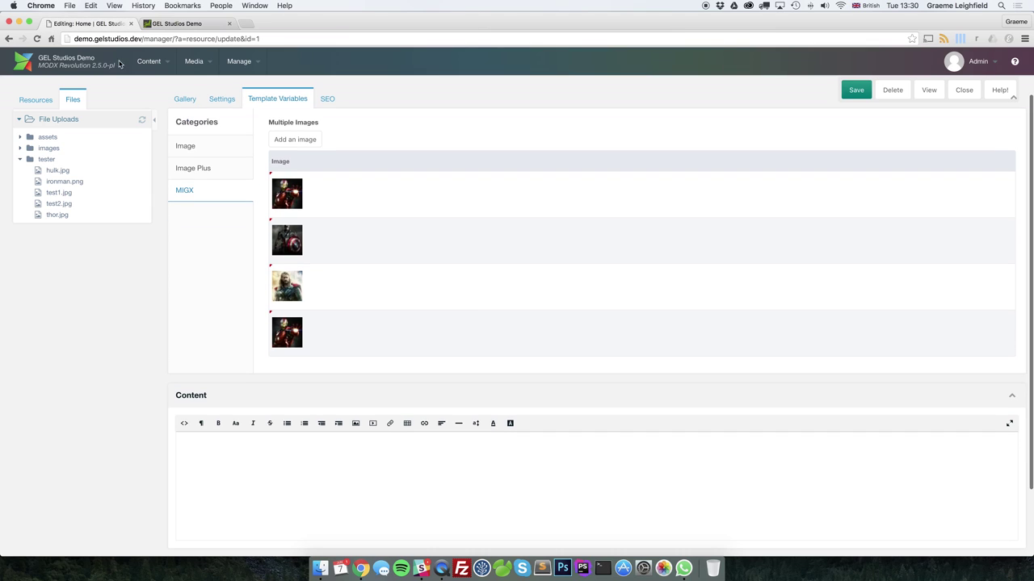
{"action": "left_click", "coordinate": [184, 99]}
{"action": "scroll", "coordinate": [499, 248], "scroll_direction": "down", "scroll_amount": 5}
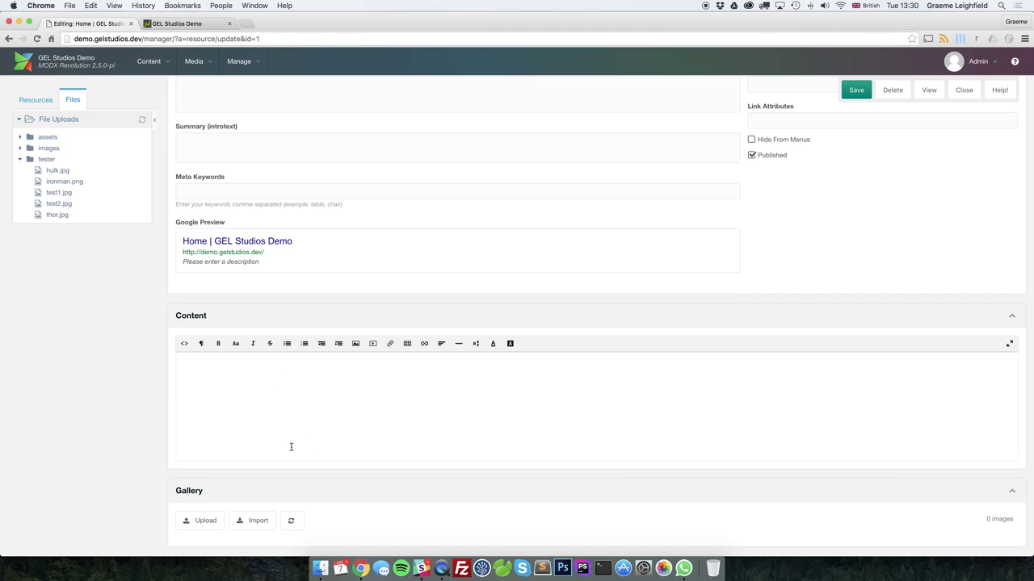
{"action": "left_click", "coordinate": [199, 521]}
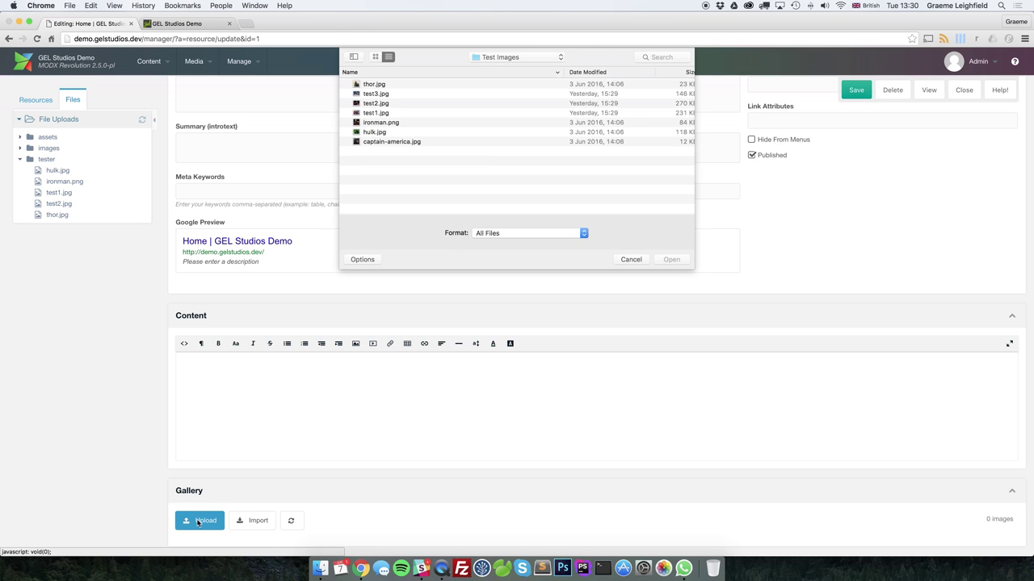
{"action": "left_click", "coordinate": [631, 260]}
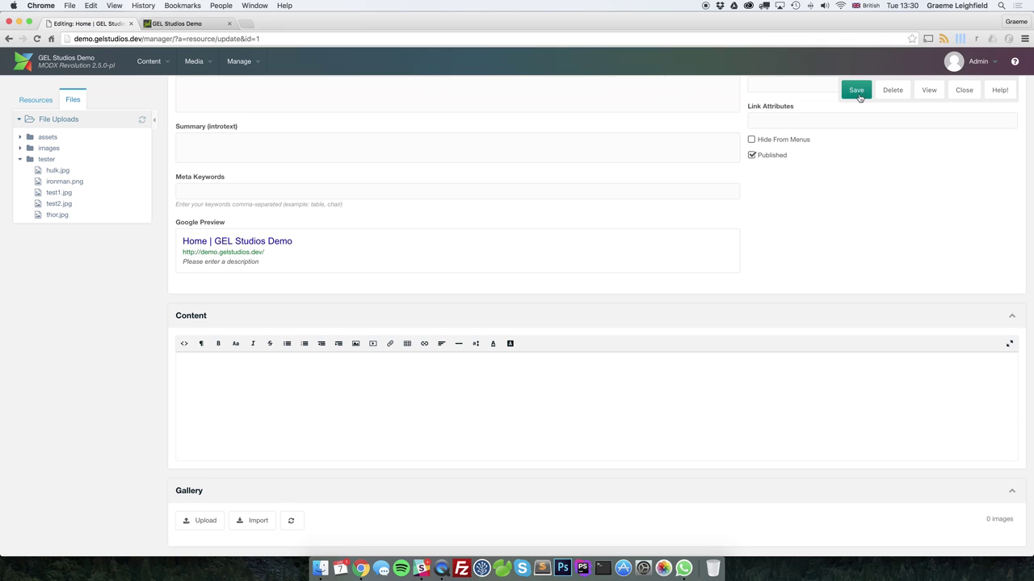
{"action": "left_click", "coordinate": [36, 39]}
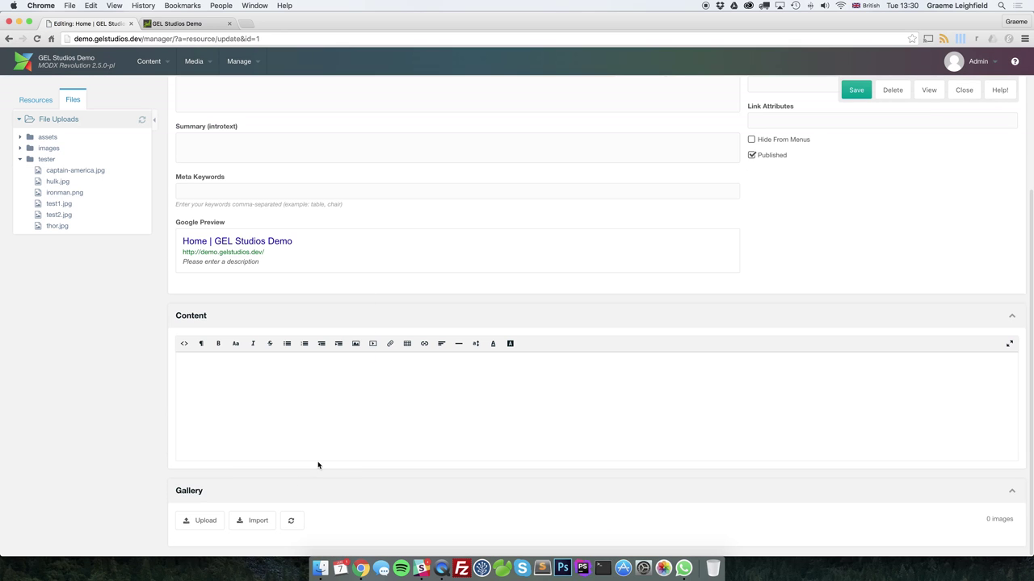
Drop captain-america, hulk, ironman, test1, test2, test3 and thor onto the Gallery from Finder
{"action": "left_click", "coordinate": [255, 520]}
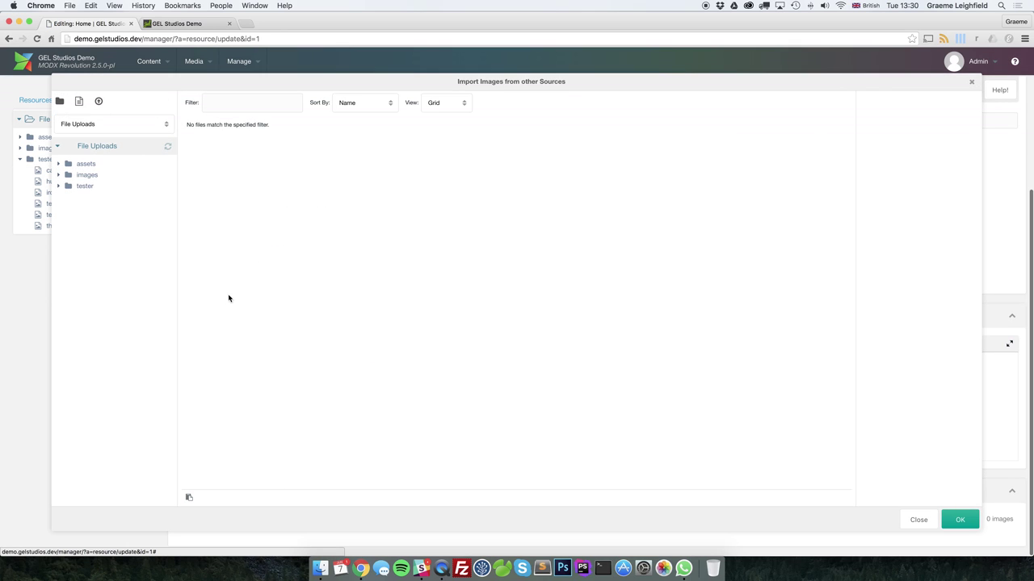
{"action": "left_click", "coordinate": [95, 188]}
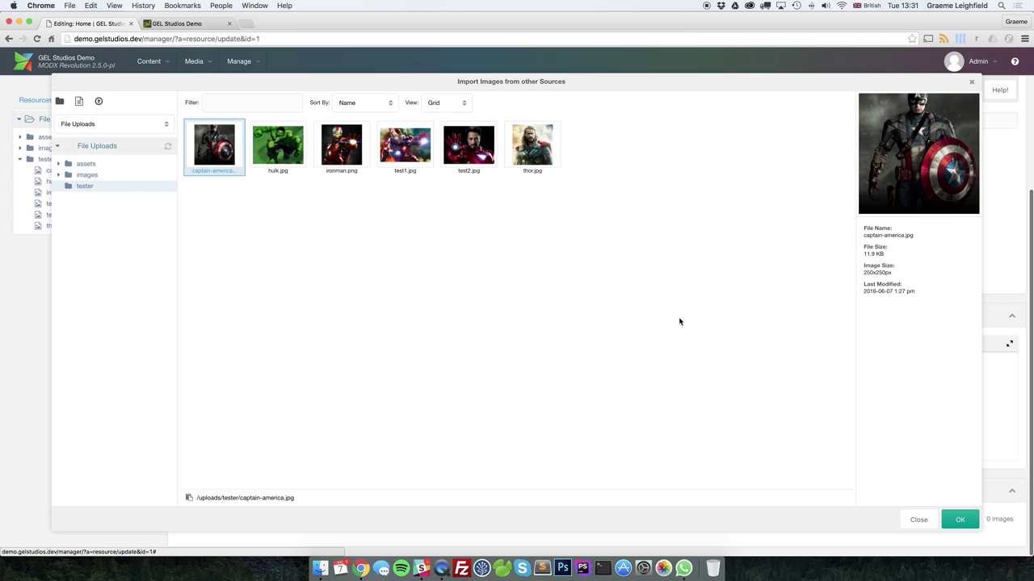
{"action": "left_click", "coordinate": [918, 519]}
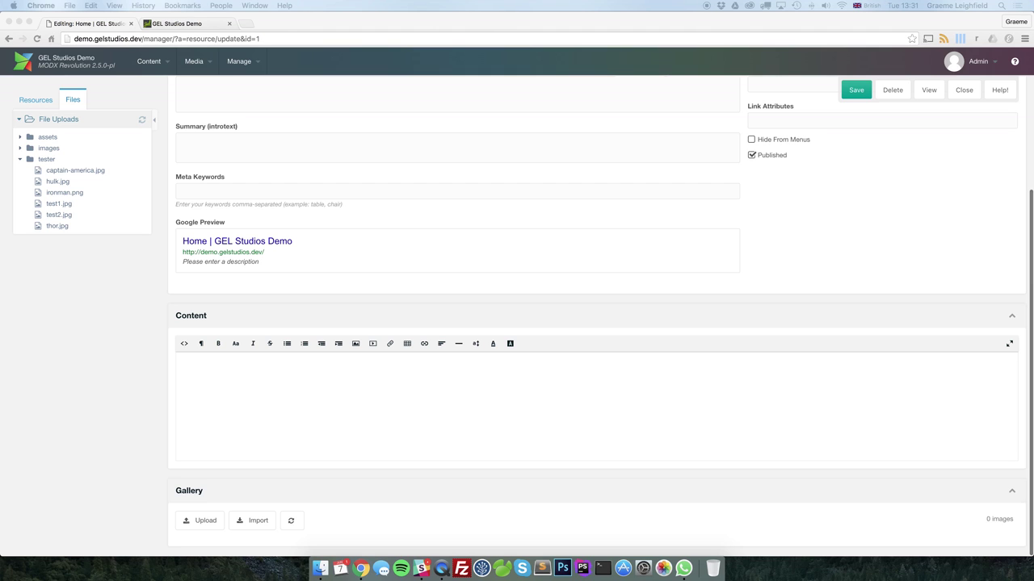
{"action": "left_click_drag", "start_coordinate": [1033, 315], "coordinate": [676, 529]}
{"action": "scroll", "coordinate": [669, 349], "scroll_direction": "down", "scroll_amount": 5}
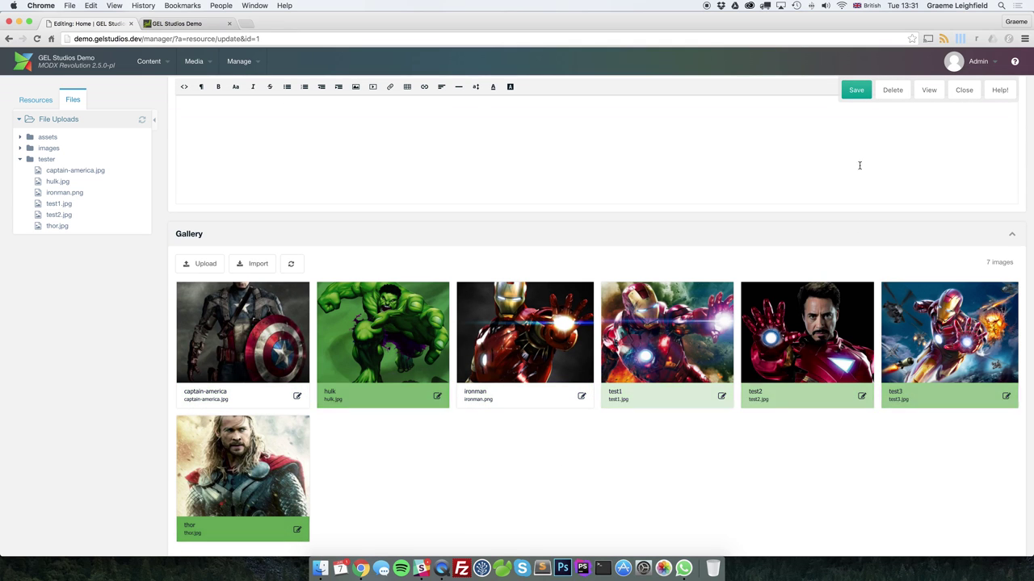
Save Home, then reload the front-end page and scroll to the ModMore Gallery section
{"action": "left_click", "coordinate": [857, 91]}
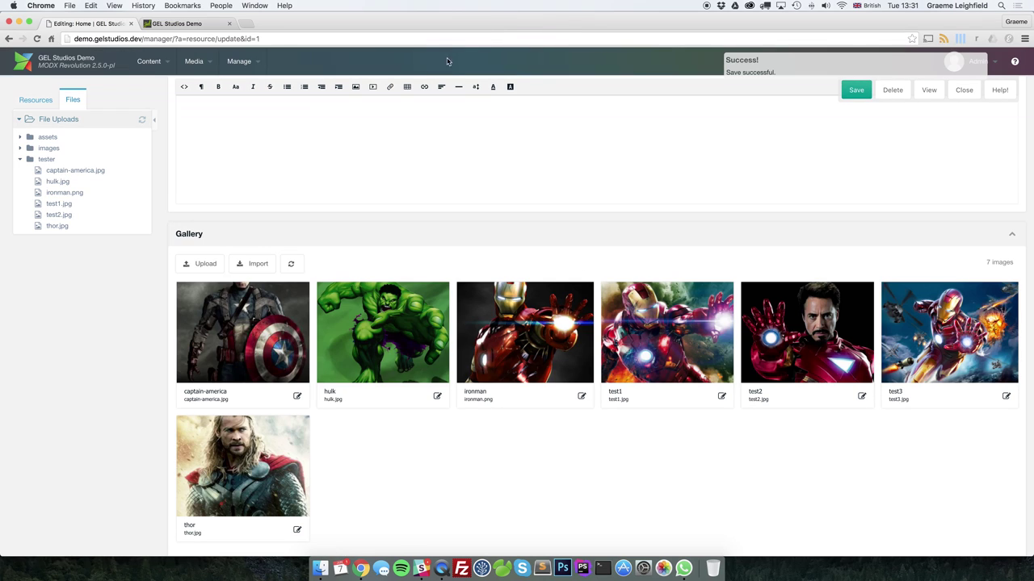
{"action": "left_click", "coordinate": [214, 29]}
{"action": "left_click", "coordinate": [37, 39]}
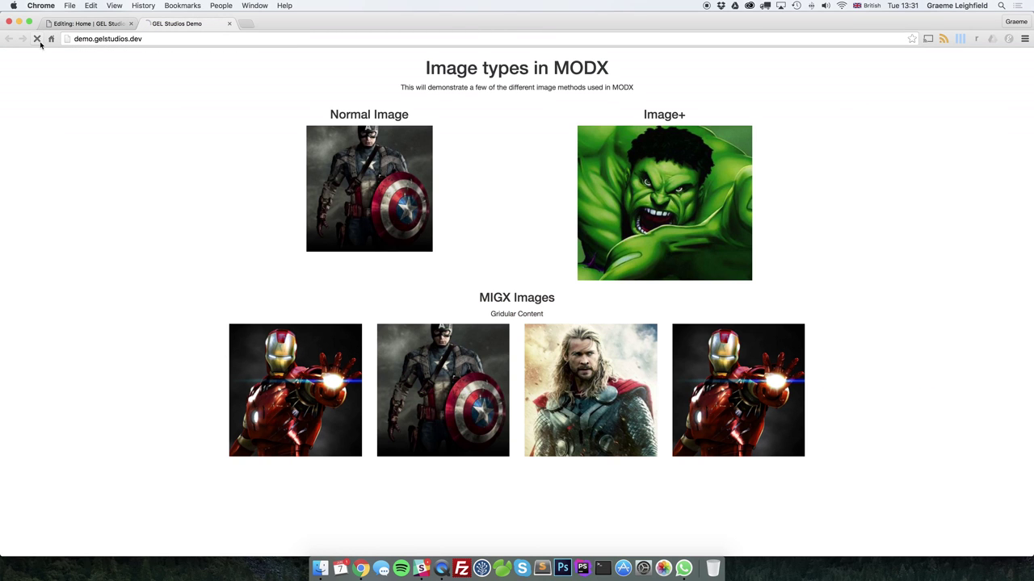
{"action": "scroll", "coordinate": [102, 192], "scroll_direction": "down", "scroll_amount": 4}
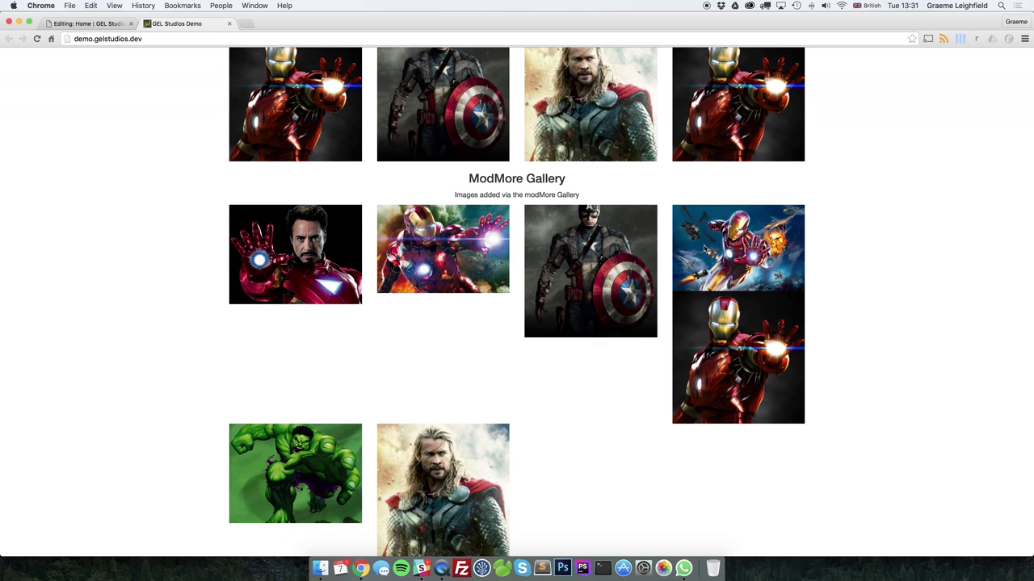
Reorder the Gallery to put thor after captain-america and test1 before hulk, then save
{"action": "left_click", "coordinate": [61, 23]}
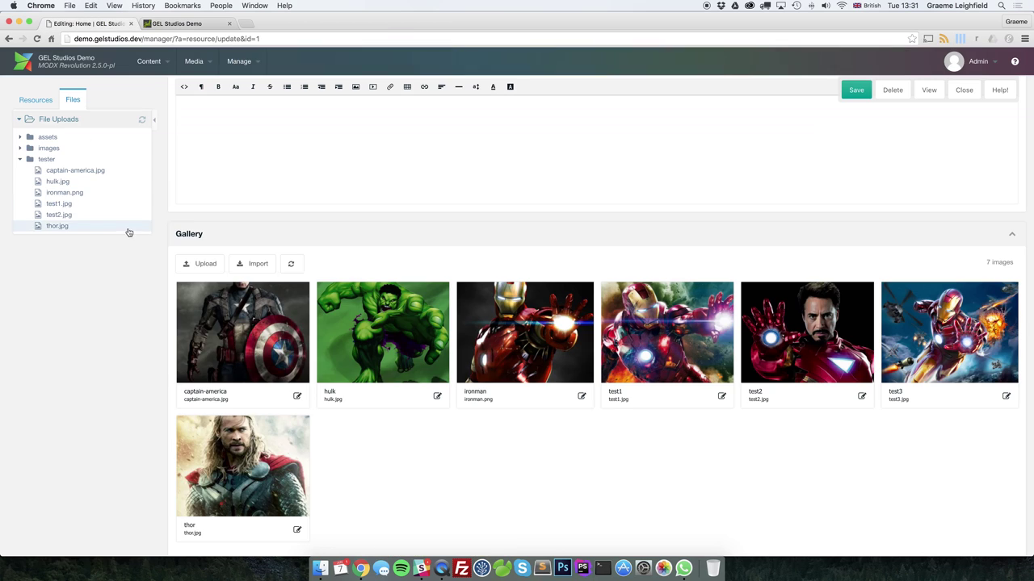
{"action": "mouse_move", "coordinate": [238, 459]}
{"action": "left_mouse_down"}
{"action": "mouse_move", "coordinate": [240, 484]}
{"action": "mouse_move", "coordinate": [246, 442]}
{"action": "mouse_move", "coordinate": [242, 455]}
{"action": "left_mouse_up"}
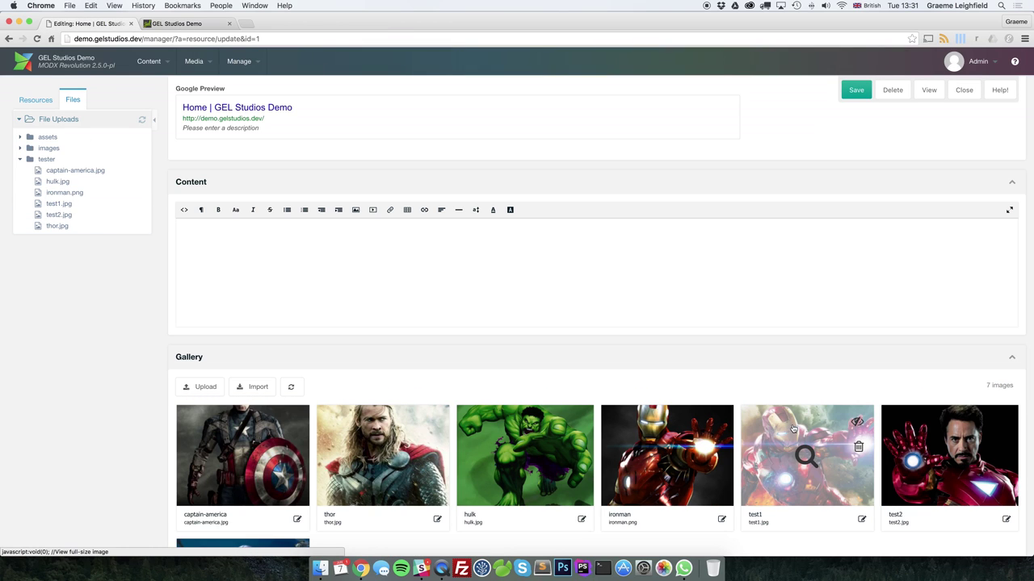
{"action": "left_click_drag", "start_coordinate": [805, 455], "coordinate": [522, 426]}
{"action": "left_click", "coordinate": [857, 90]}
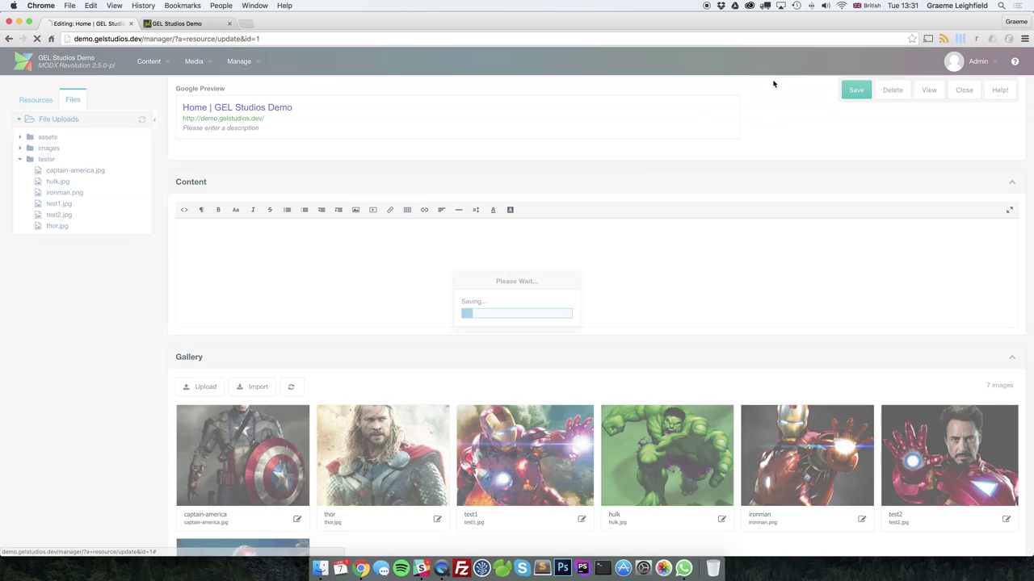
Reload the front-end page to check the new gallery order, then return to the Home editor
{"action": "left_click", "coordinate": [183, 24]}
{"action": "left_click", "coordinate": [37, 39]}
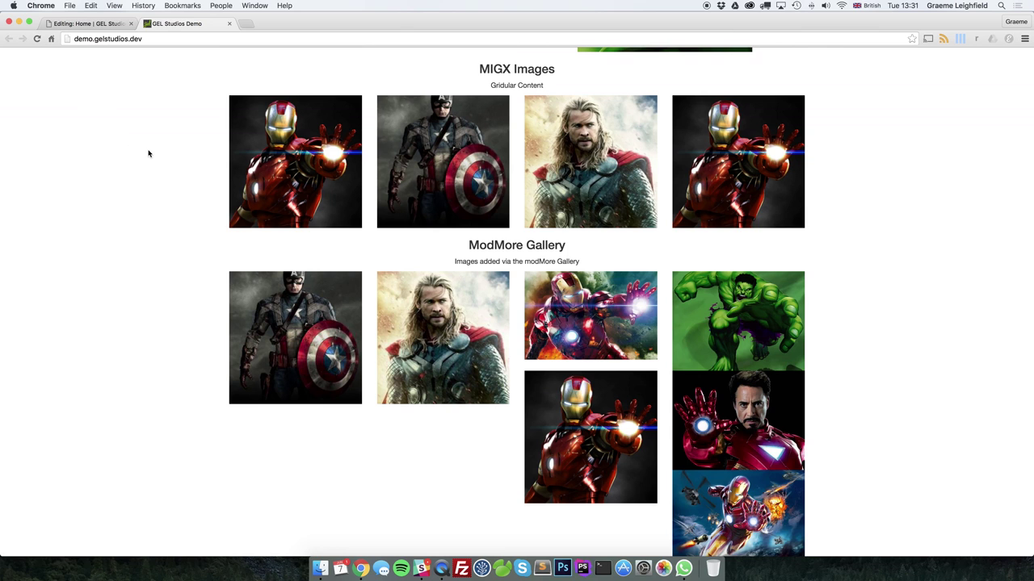
{"action": "scroll", "coordinate": [149, 153], "scroll_direction": "up", "scroll_amount": 5}
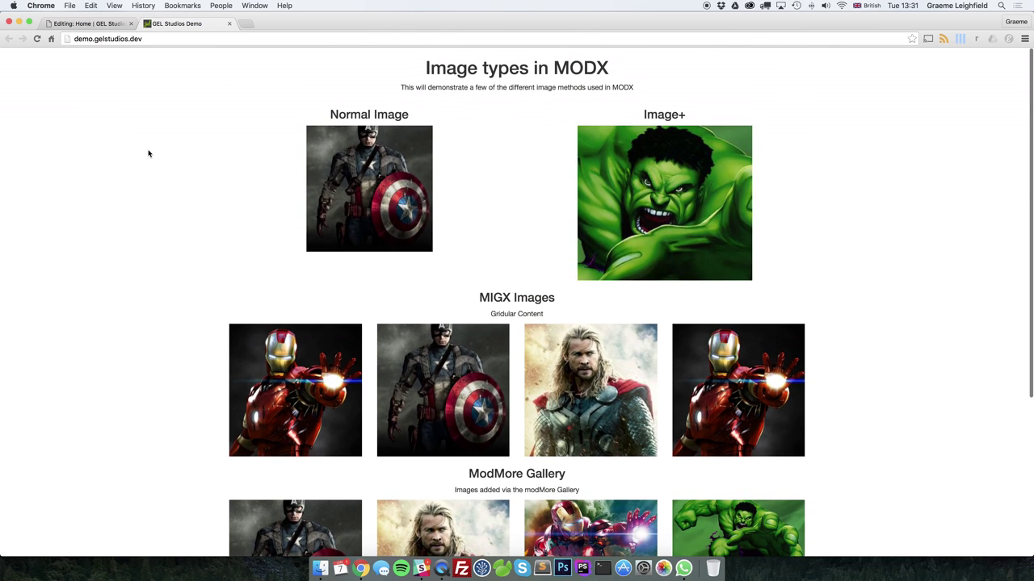
{"action": "left_click", "coordinate": [103, 24]}
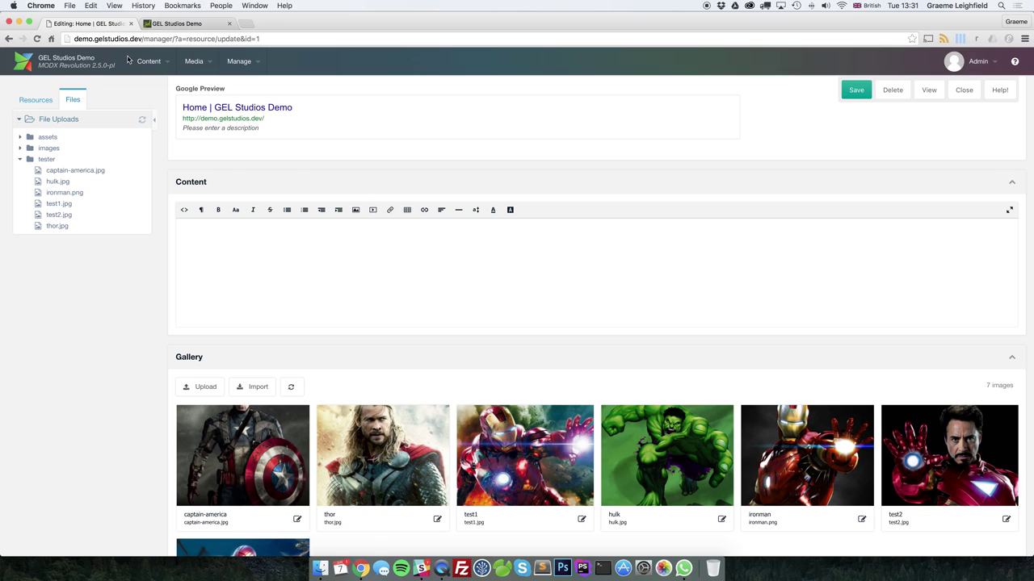
{"action": "scroll", "coordinate": [472, 211], "scroll_direction": "up", "scroll_amount": 5}
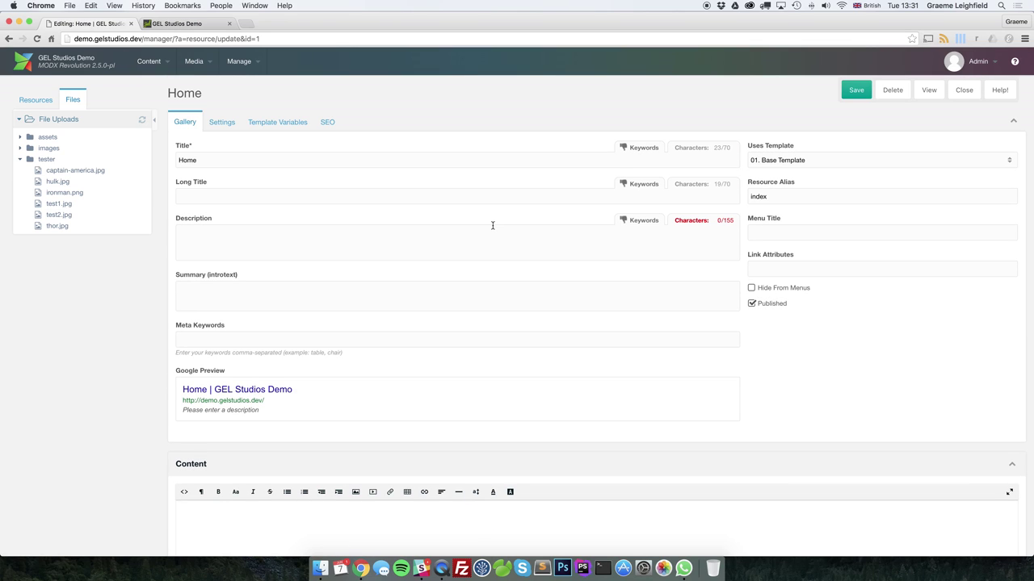